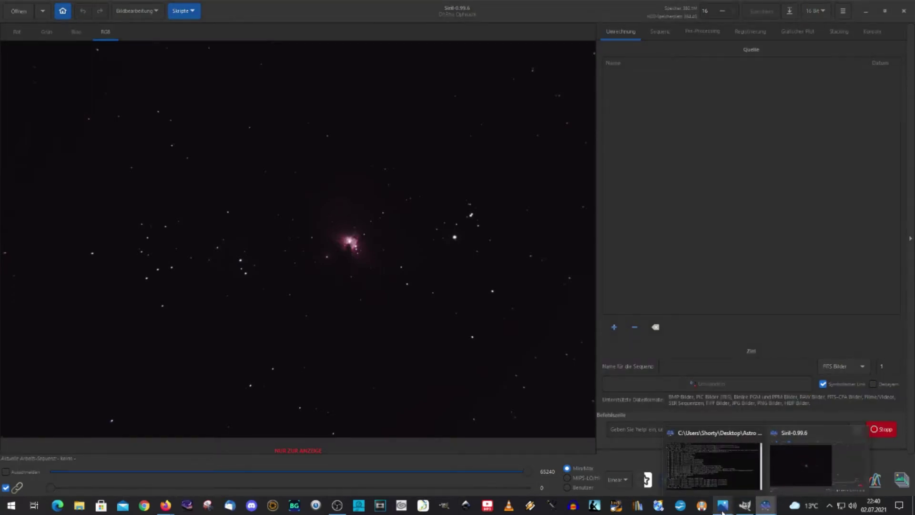
Step: Look over two finished example Orion photos for comparison, then return to Siril
click(680, 424)
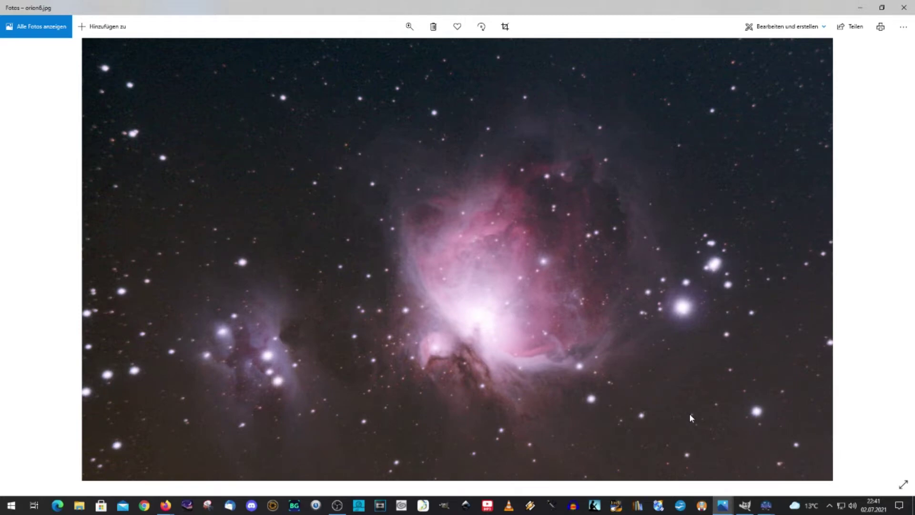
click(862, 8)
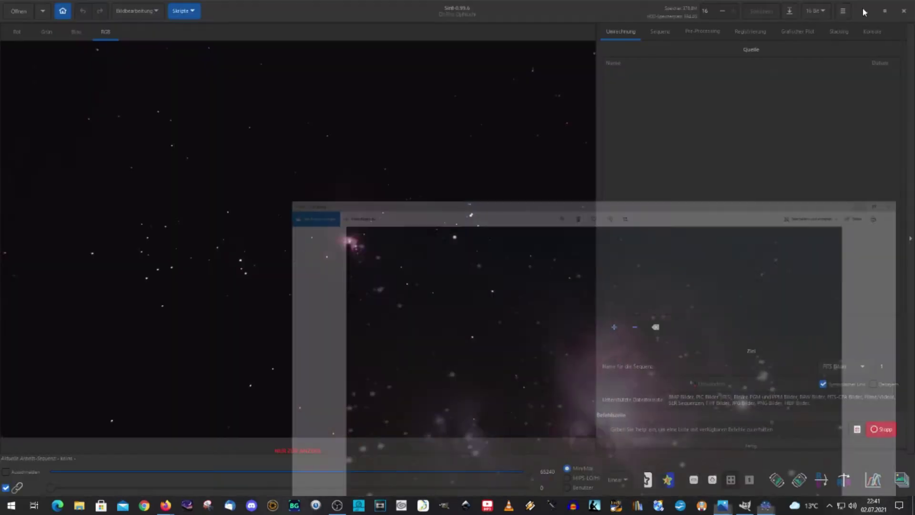
click(724, 505)
click(769, 467)
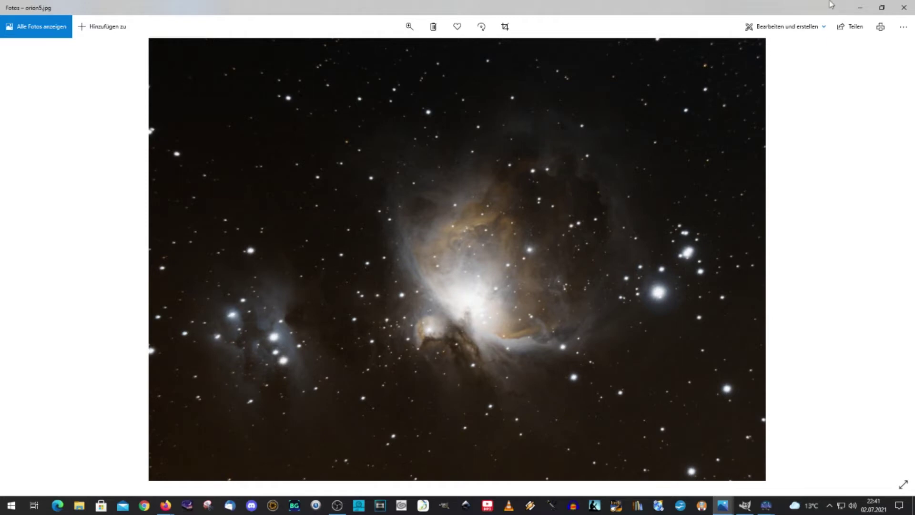
click(861, 8)
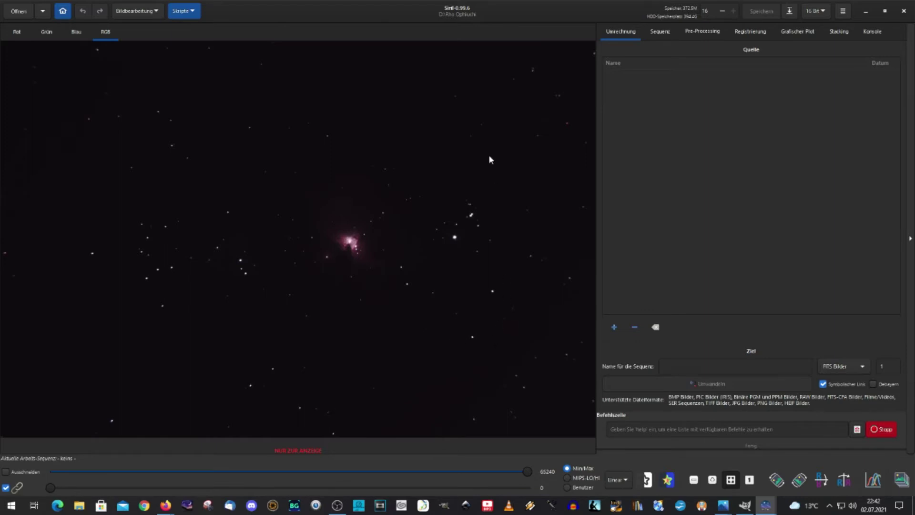
Step: Switch the display mode from Linear to Auto-Stretch and view the red channel in grey
click(625, 481)
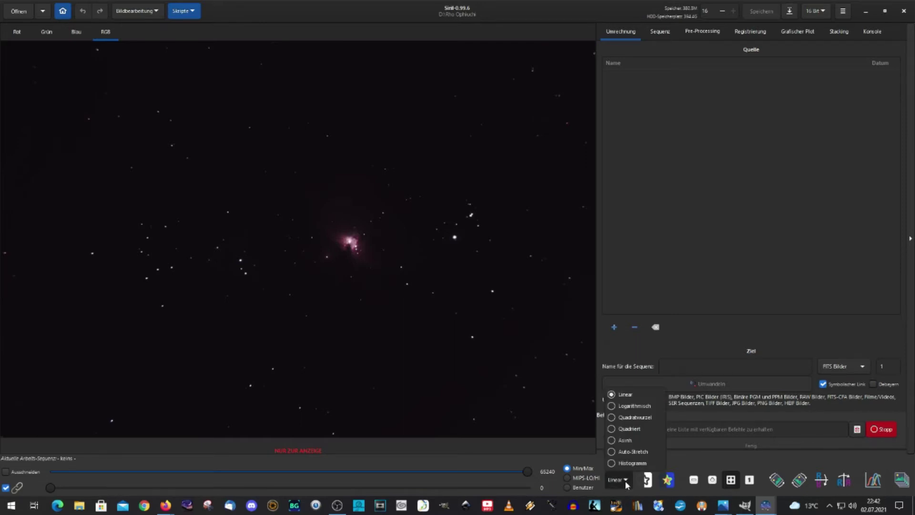
click(615, 453)
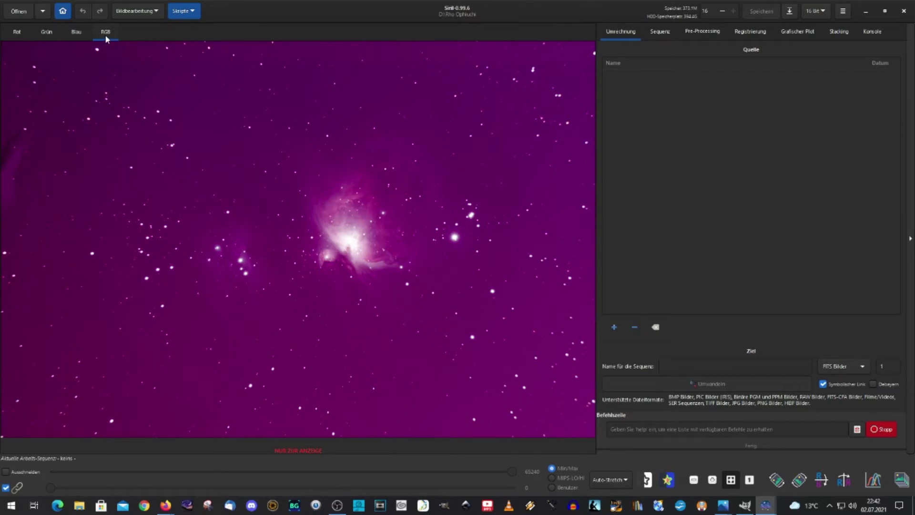
click(17, 32)
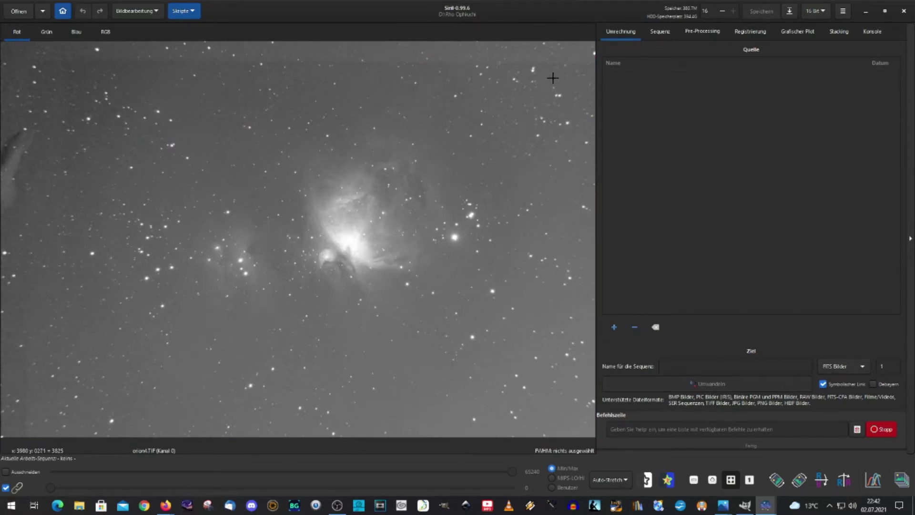
Step: Crop to a rectangle around the nebula with Zuschnitt, then return to the RGB view
drag(554, 73, 478, 192)
mouse_move(410, 271)
mouse_down()
mouse_move(98, 366)
mouse_move(92, 382)
mouse_up()
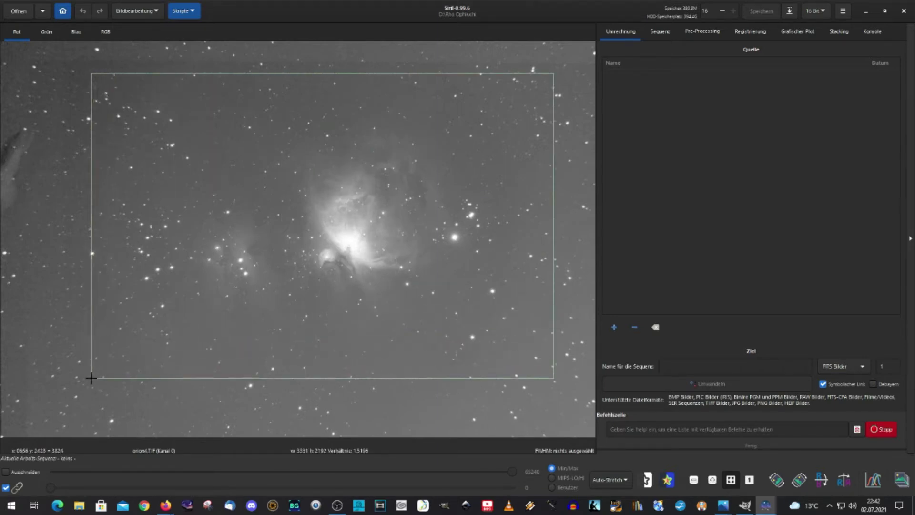
drag(92, 382, 93, 380)
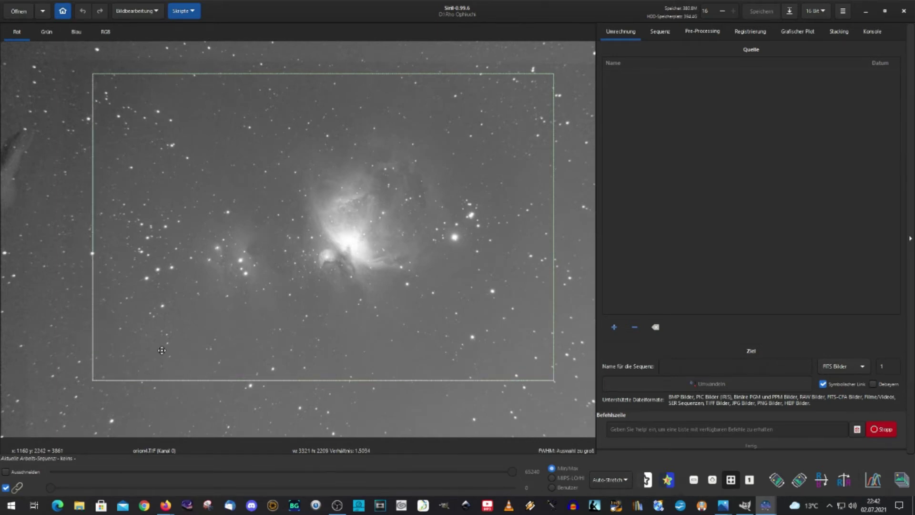
right_click(489, 321)
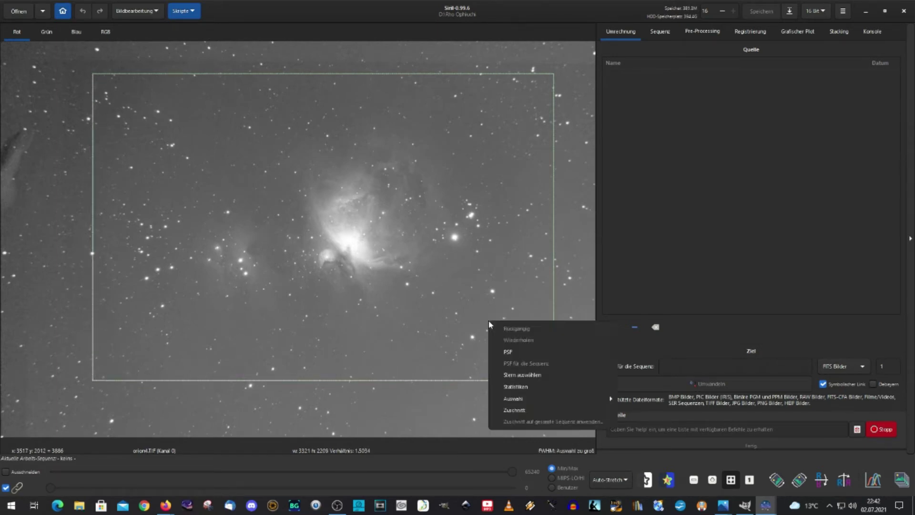
click(520, 410)
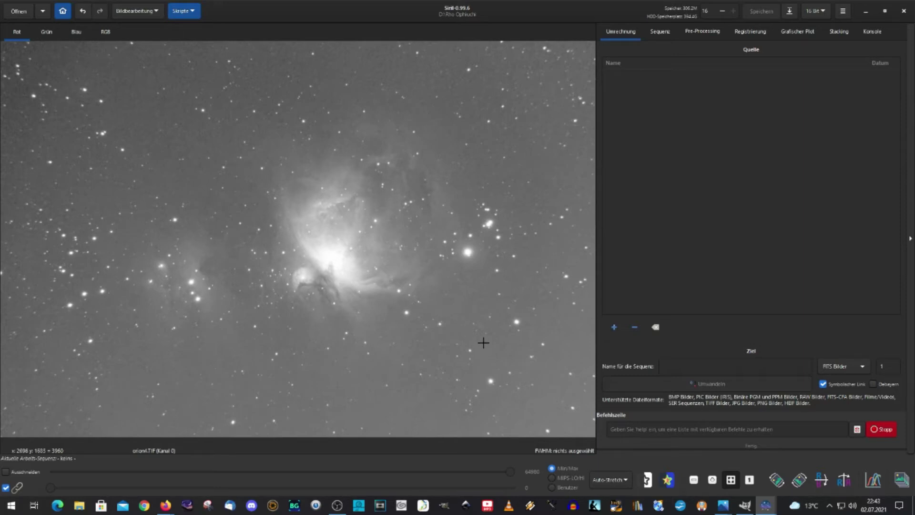
click(106, 32)
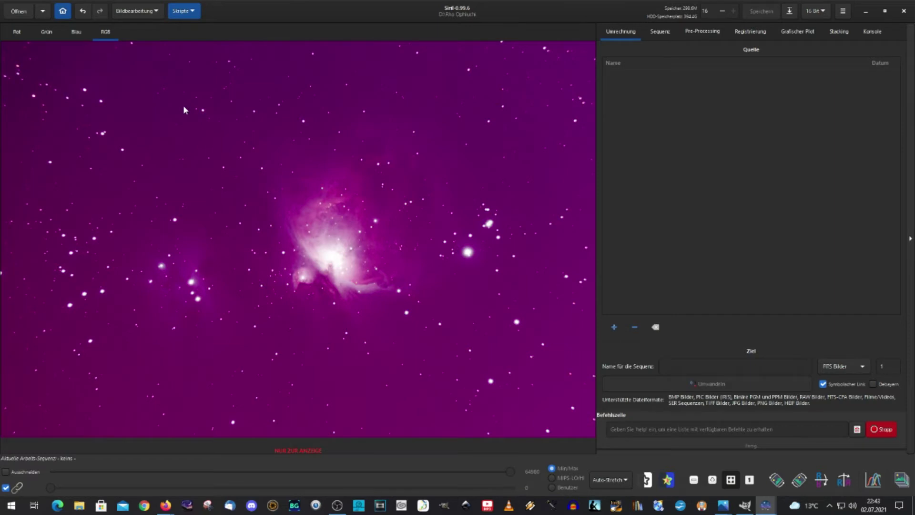
Step: Generate an even grid of Hintergrund-Extraktion sample points and inspect them on the red channel
click(153, 18)
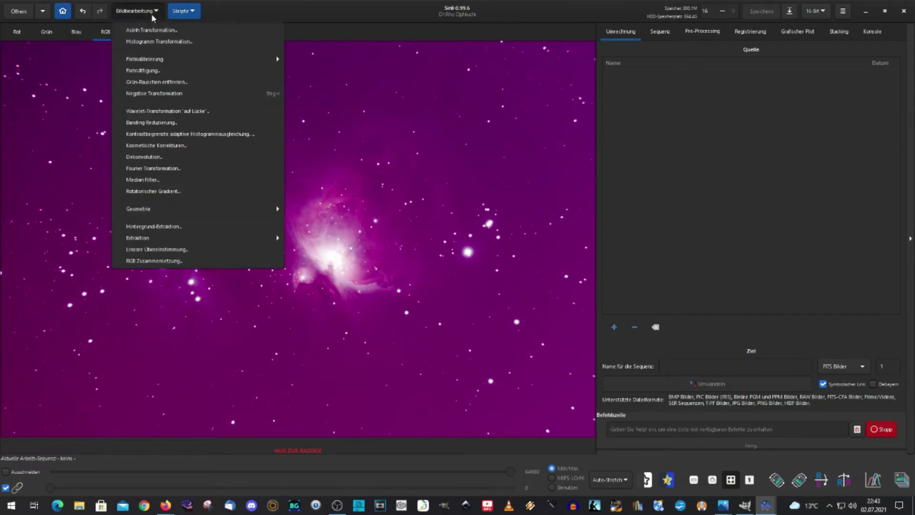
click(168, 227)
drag(459, 142, 748, 109)
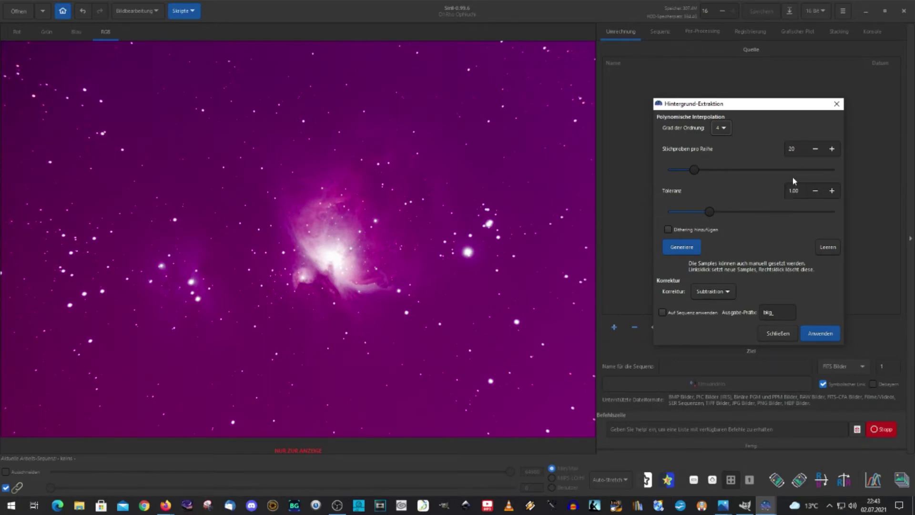
click(681, 248)
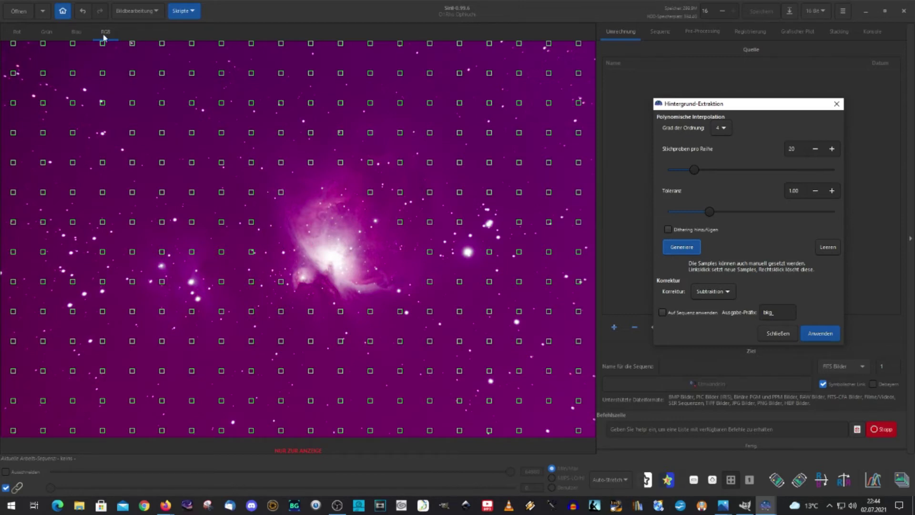
click(19, 30)
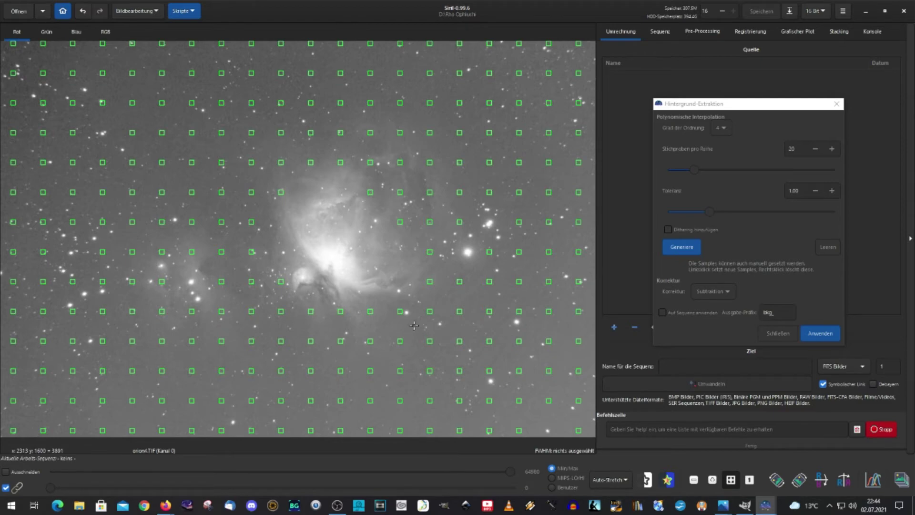
Step: Delete the four background samples sitting on the small nebula at left
right_click(162, 281)
right_click(192, 251)
right_click(161, 251)
right_click(162, 312)
Step: Delete the samples across the main nebula's top, bright core and right side
right_click(280, 193)
right_click(309, 162)
right_click(340, 162)
right_click(342, 133)
right_click(371, 133)
right_click(400, 133)
right_click(401, 162)
right_click(371, 163)
right_click(400, 192)
right_click(400, 222)
right_click(429, 221)
right_click(430, 192)
right_click(430, 163)
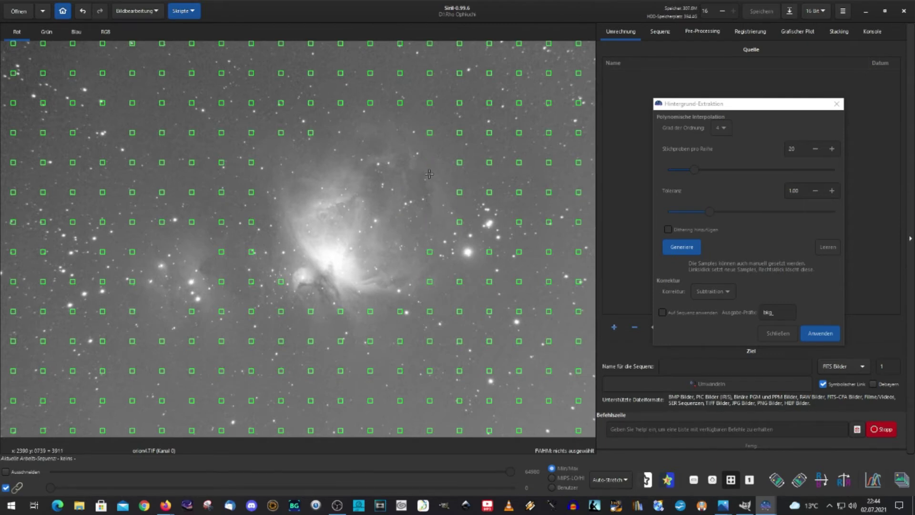
right_click(460, 222)
right_click(430, 251)
right_click(430, 281)
Step: Delete the remaining samples on the main nebula's lower part and upper-right glow
right_click(340, 311)
right_click(370, 312)
right_click(371, 341)
right_click(311, 312)
right_click(286, 283)
right_click(312, 341)
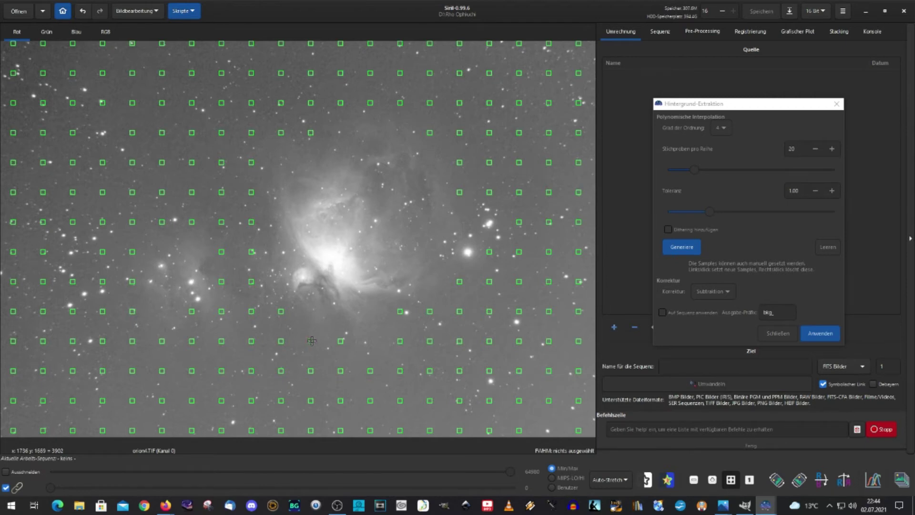
right_click(457, 193)
right_click(430, 136)
Step: Apply the background extraction, close it, and bring up Farbkalibrierung in the RGB view
click(818, 335)
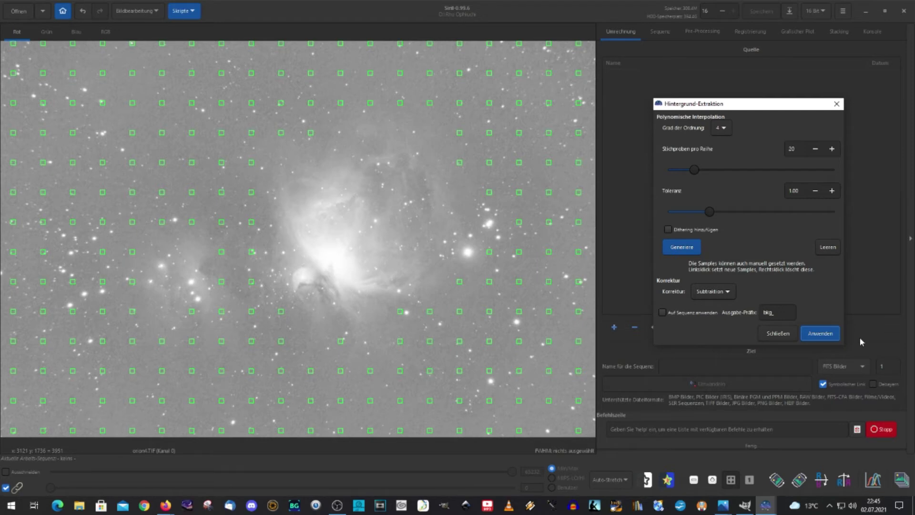
click(779, 333)
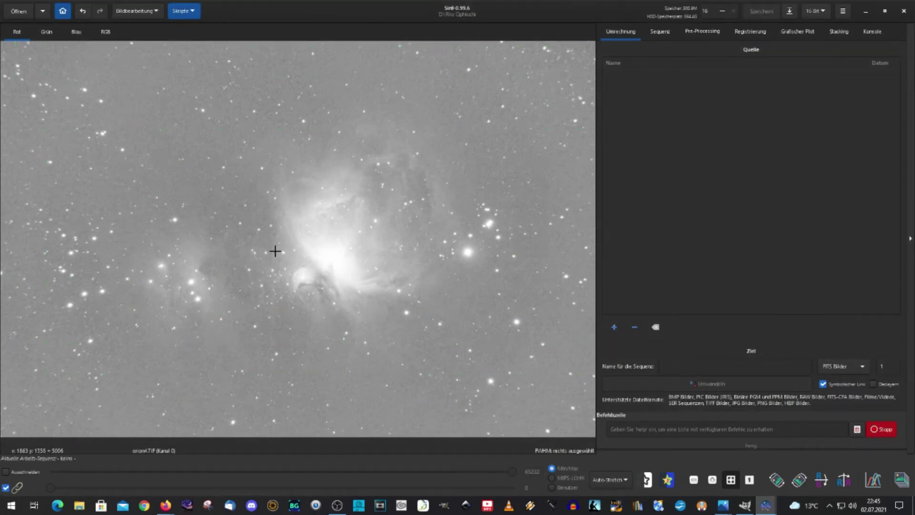
click(106, 32)
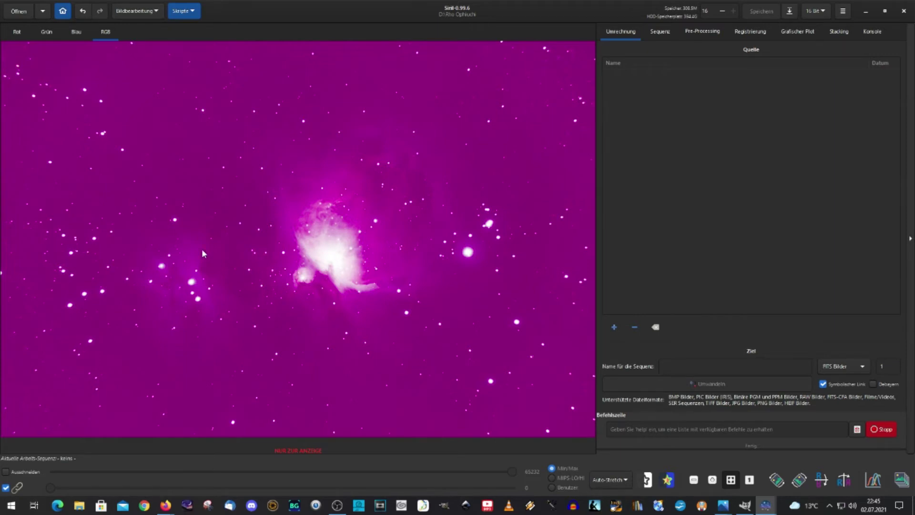
click(143, 12)
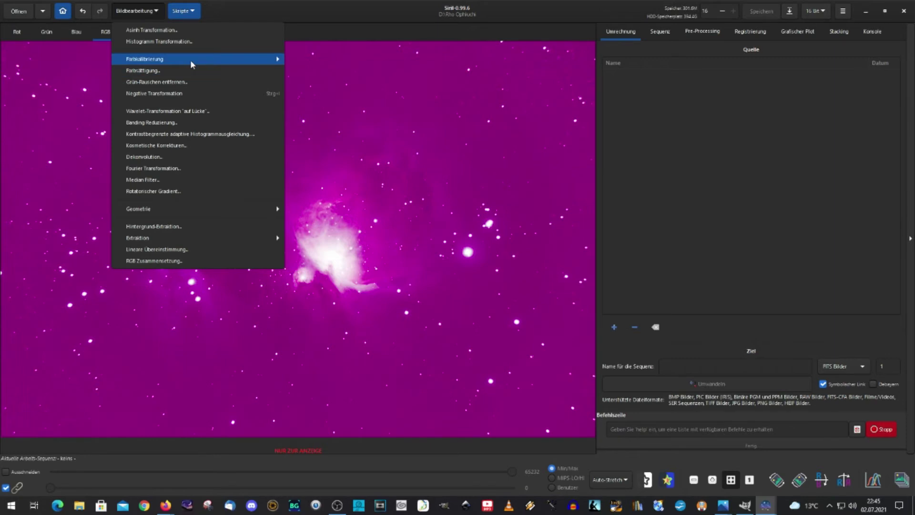
mouse_move(145, 59)
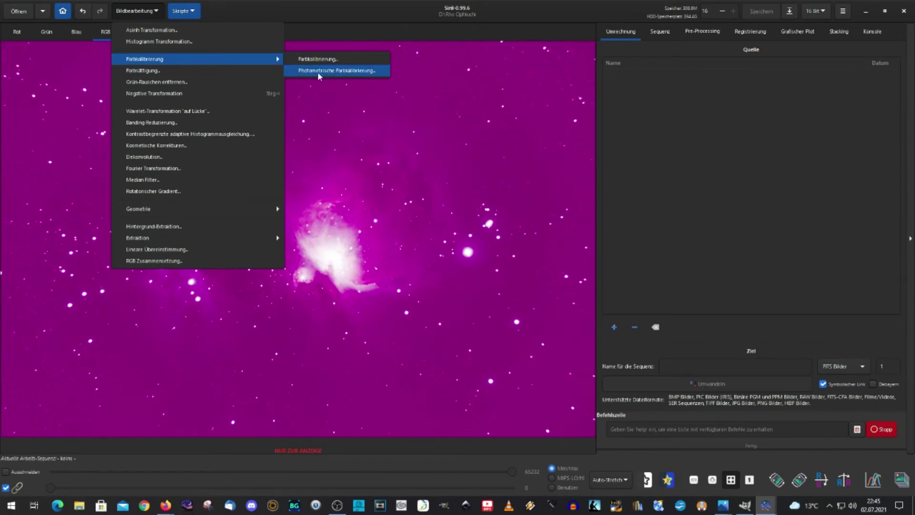
click(348, 71)
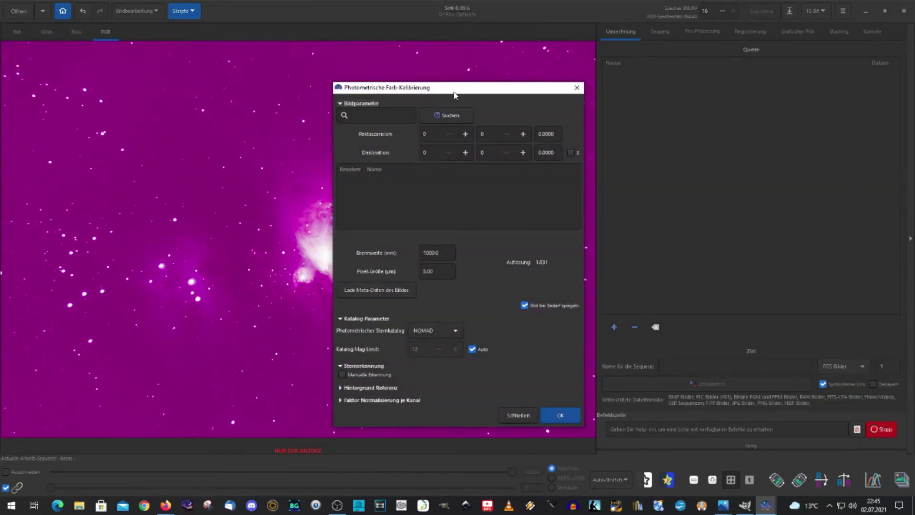
Step: Set the calibration target to M 42 using the Simbad Orion Nebula entry
drag(454, 92, 728, 69)
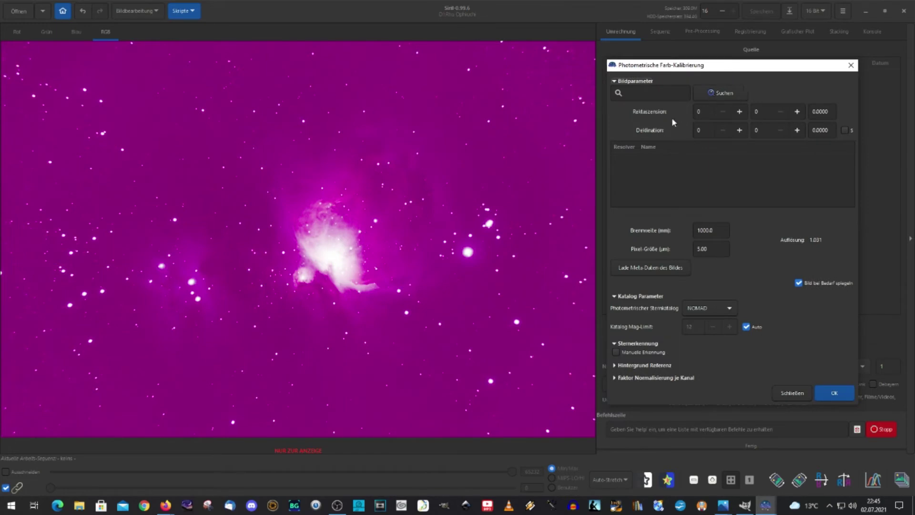
click(636, 93)
text(M 42)
click(721, 94)
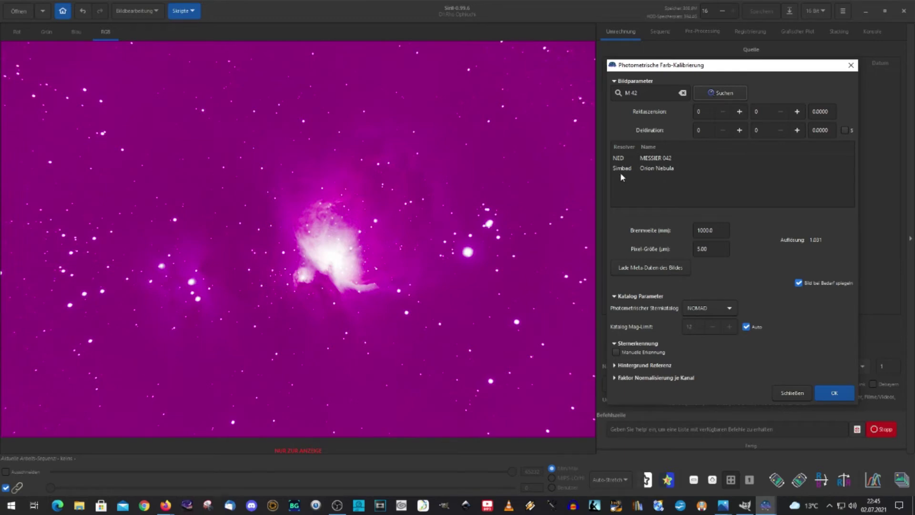
click(655, 169)
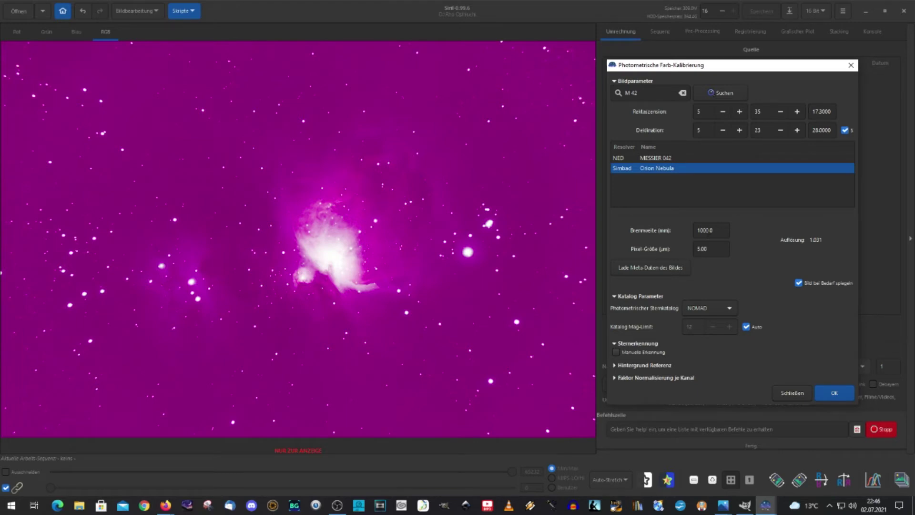
Step: Set focal length 430 and pixel size 5.30, run the calibration and close it
key(BackSpace)
key(BackSpace)
key(BackSpace)
key(BackSpace)
text(430)
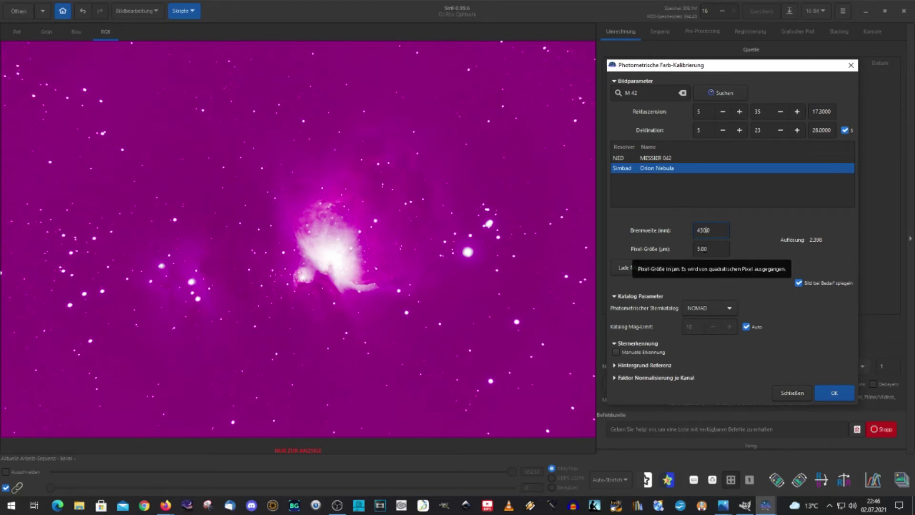
click(704, 249)
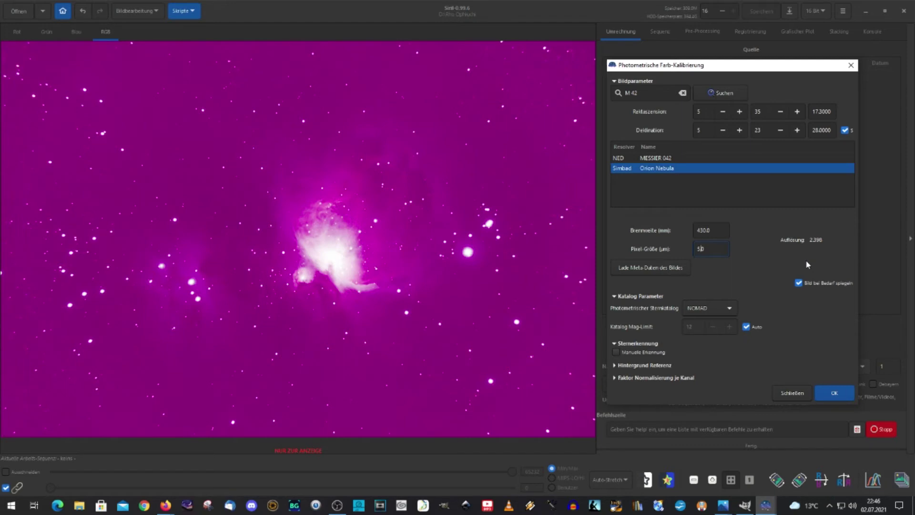
text(3)
click(833, 394)
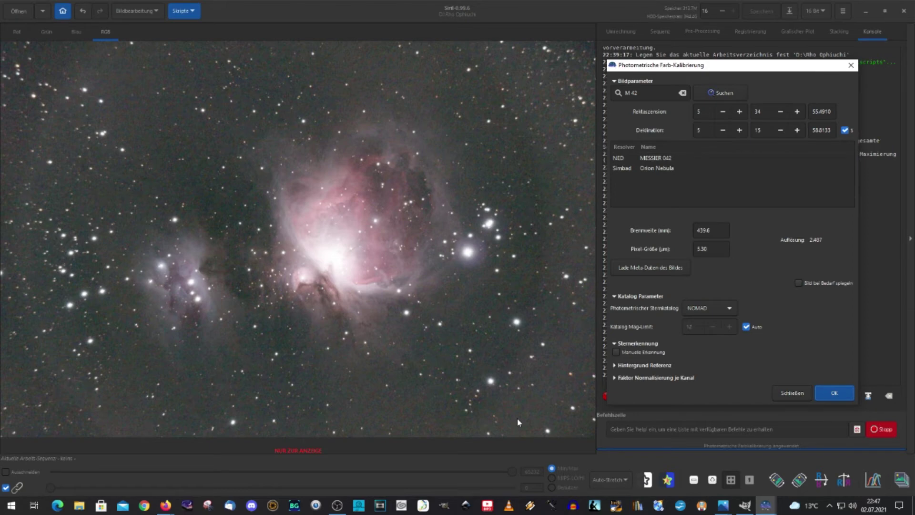
click(786, 393)
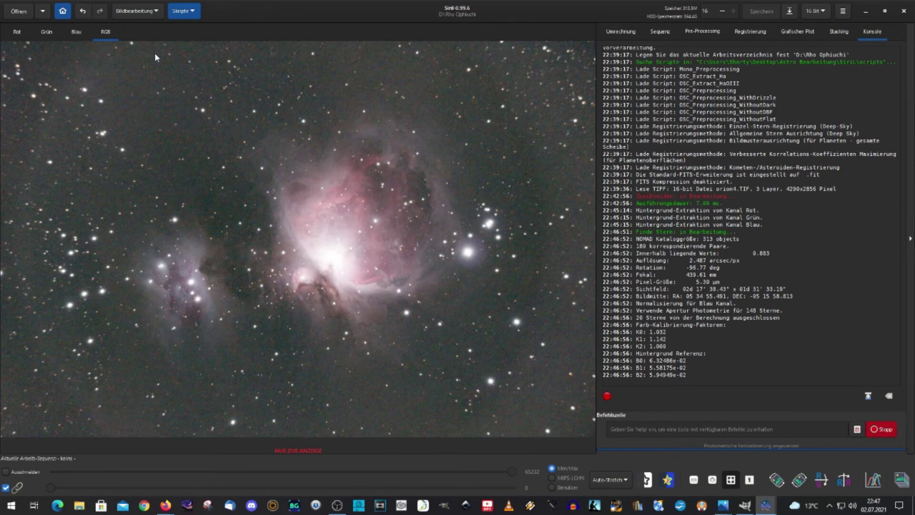
Step: Check the calibrated image in Linear display, then switch back to Auto-Stretch
click(132, 12)
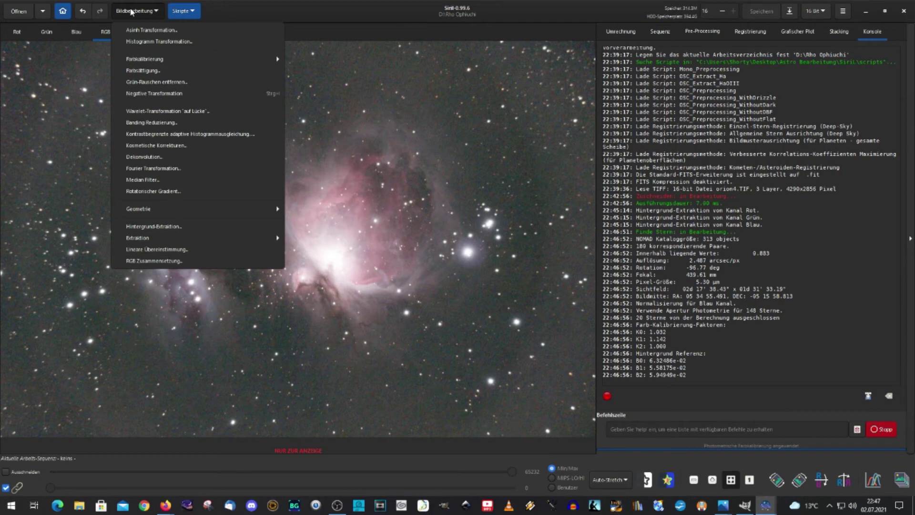
click(132, 10)
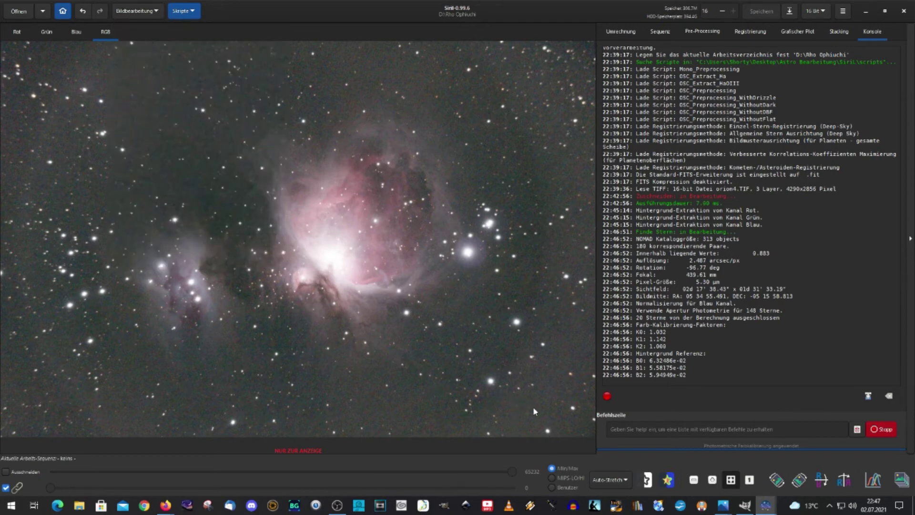
click(618, 480)
click(610, 394)
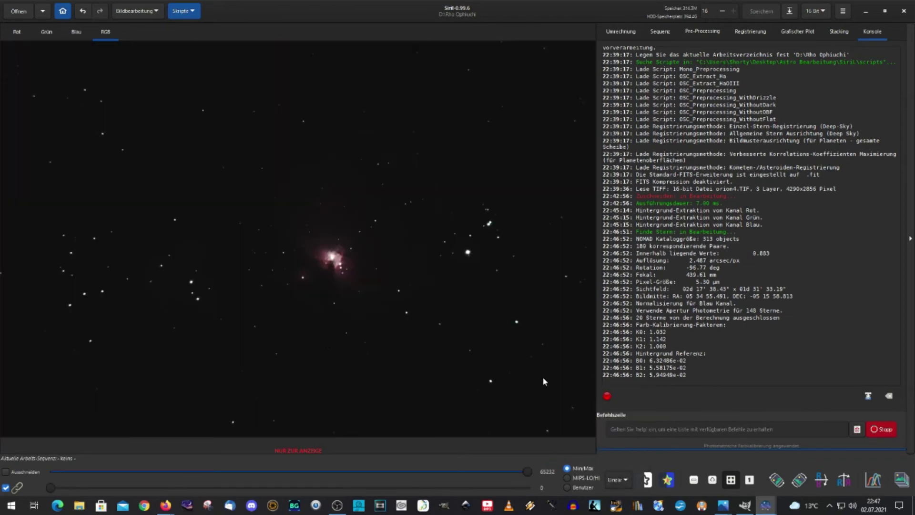
click(625, 480)
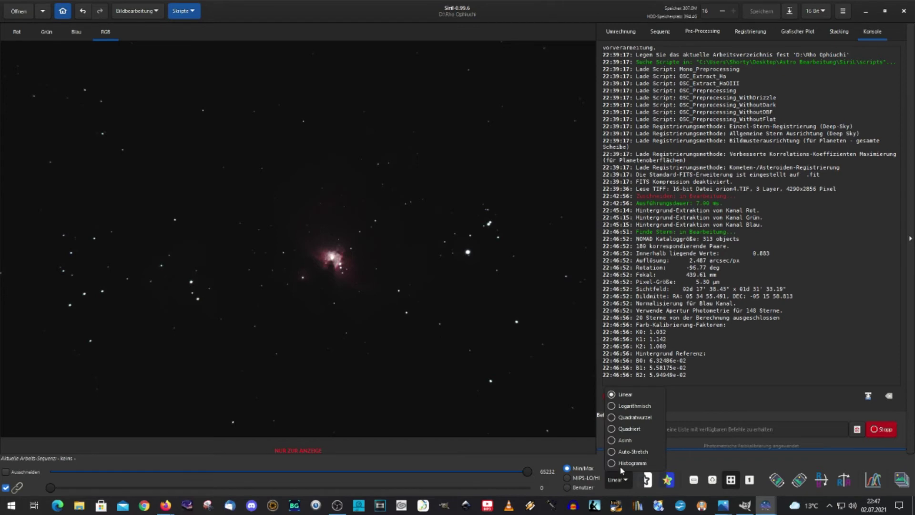
click(612, 453)
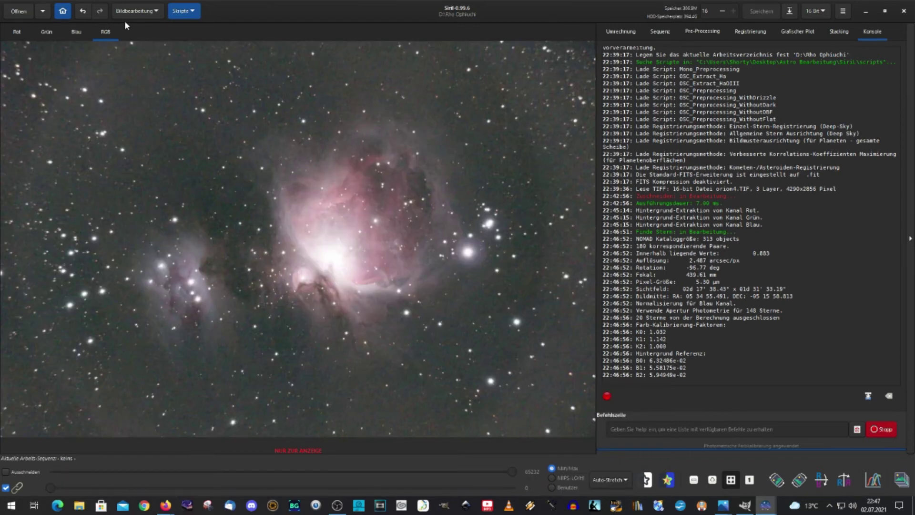
click(126, 14)
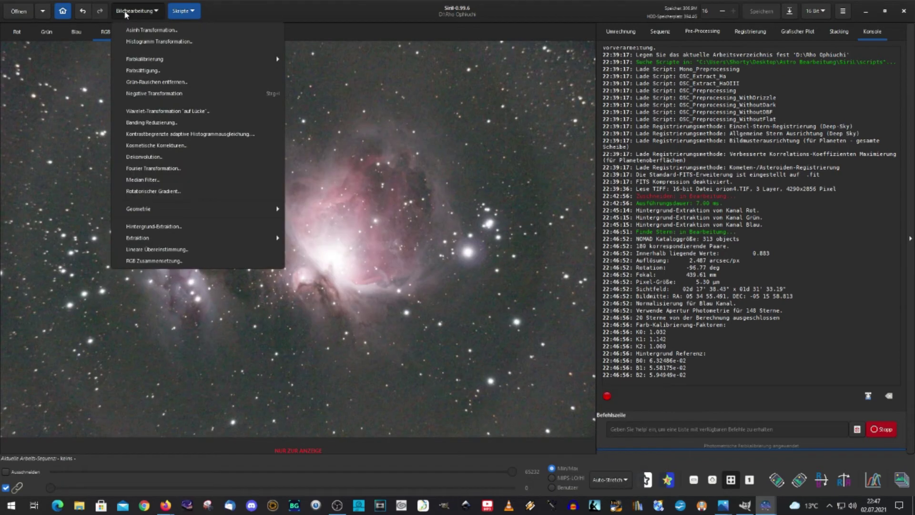
Step: Apply an automatic Histogramm Transformation stretch to the image
click(173, 45)
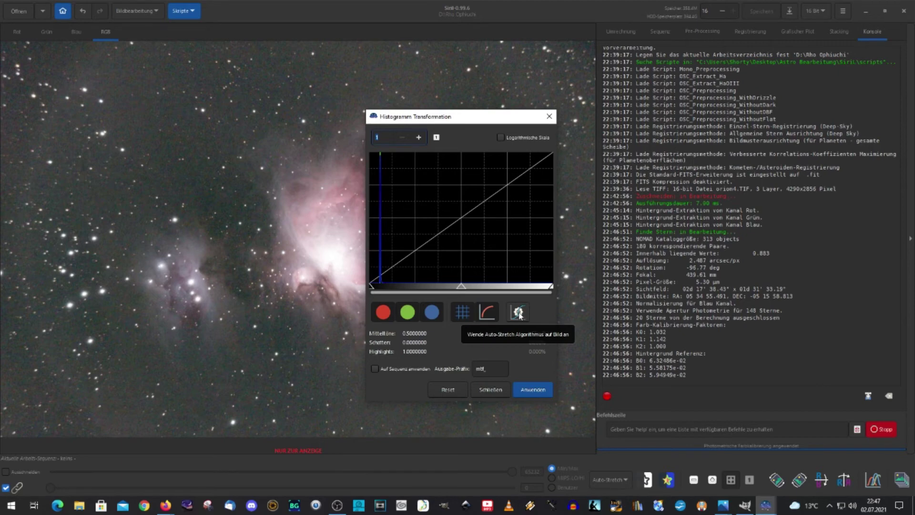
click(519, 312)
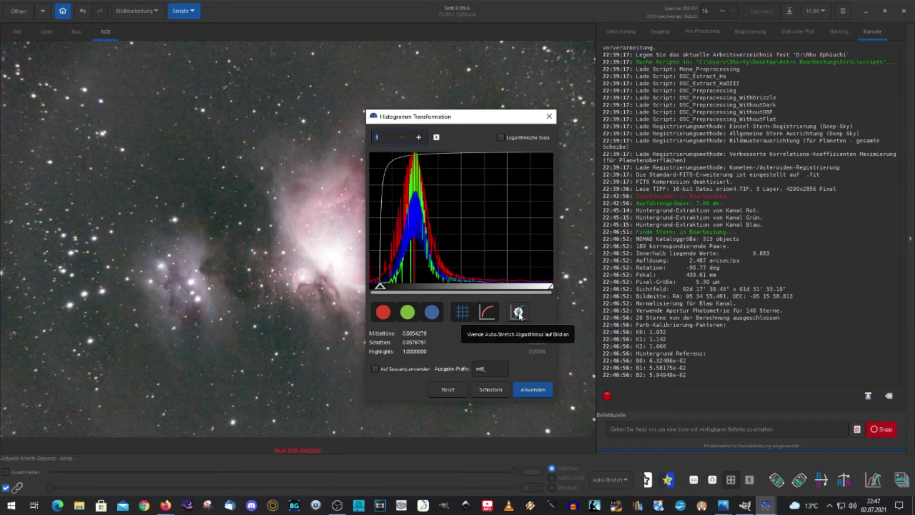
click(535, 396)
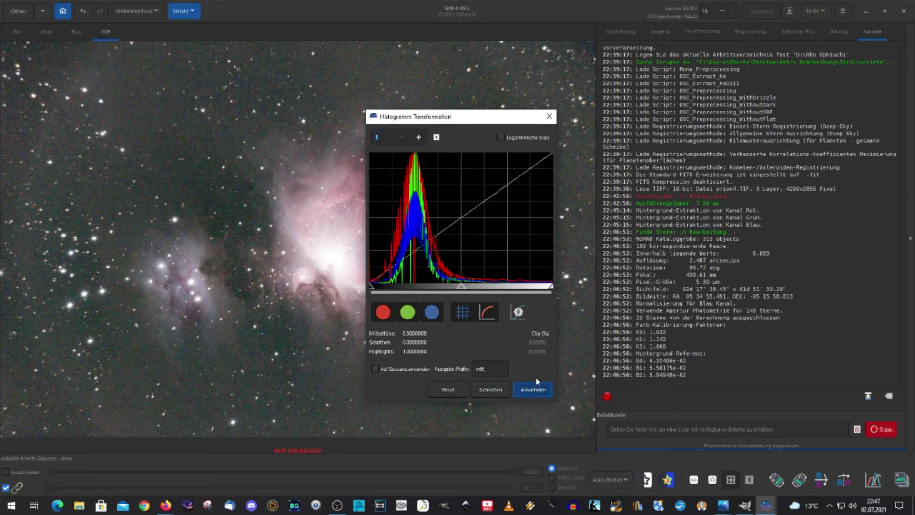
click(478, 391)
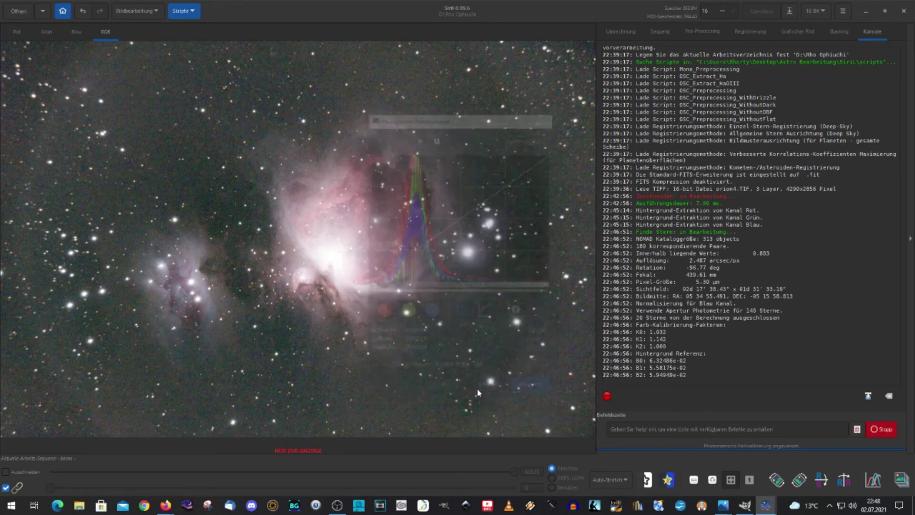
Step: Try the Asinh Transformation but cancel it without applying
click(136, 11)
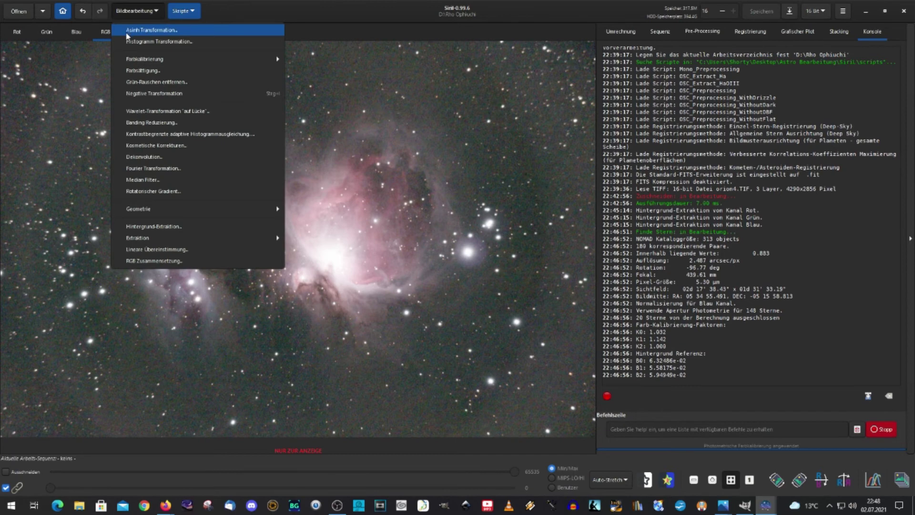
click(152, 30)
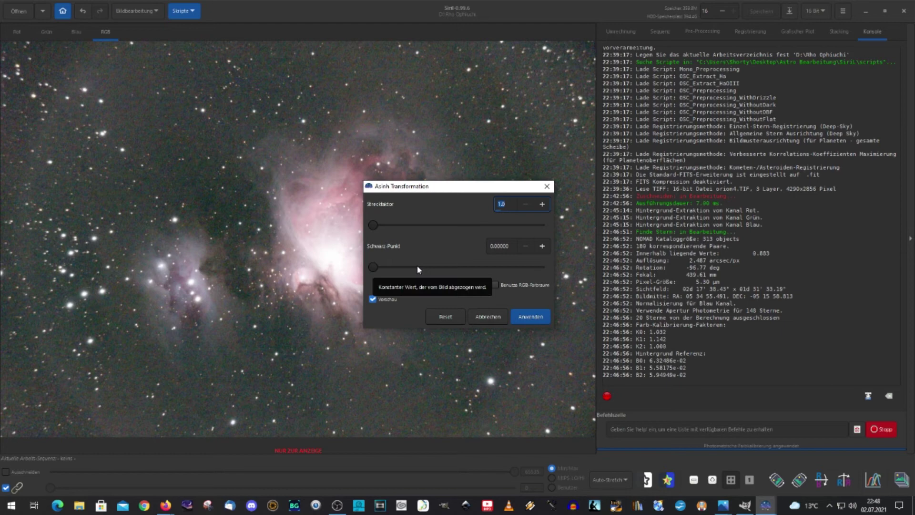
click(488, 322)
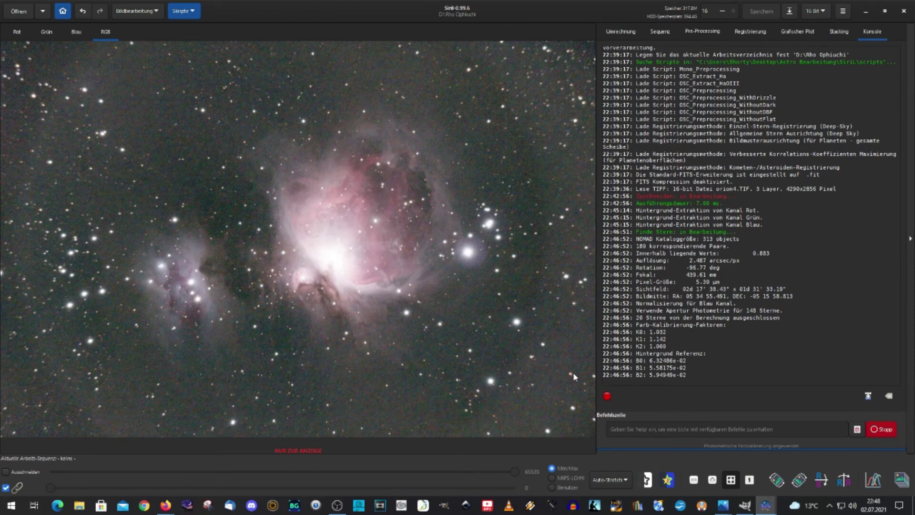
click(133, 14)
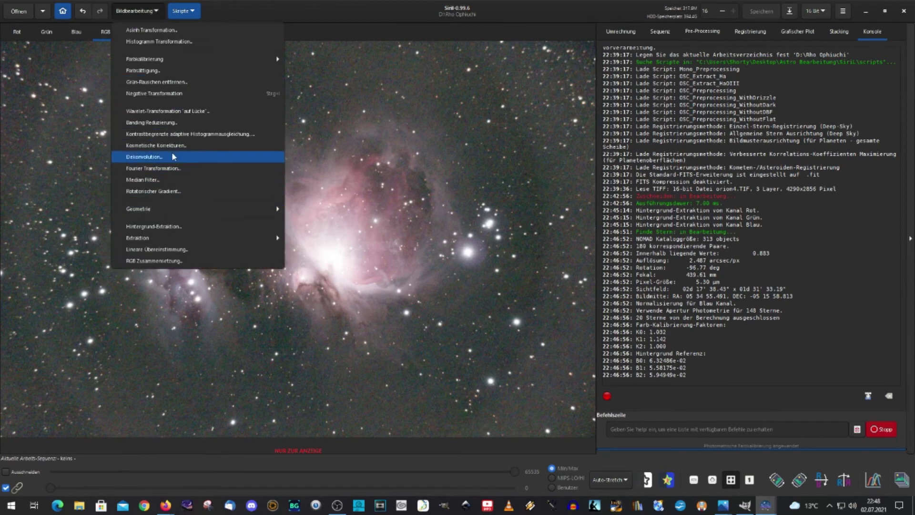
Step: Apply Grün-Rauschen entfernen (SCNR) to the stretched image and close the dialog
click(170, 84)
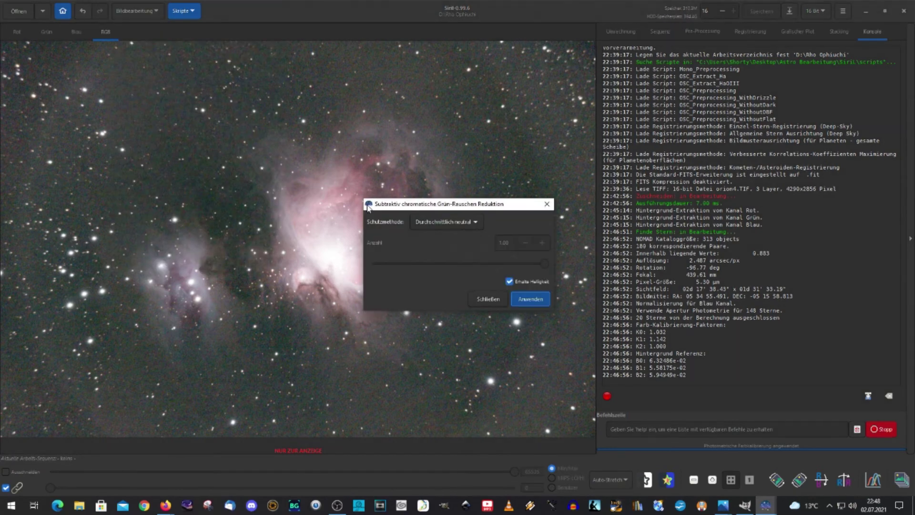
click(530, 300)
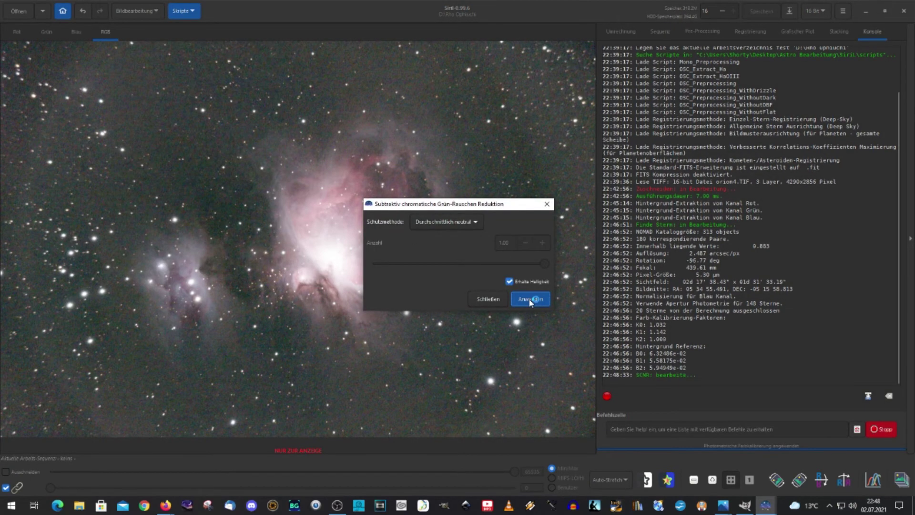
click(494, 300)
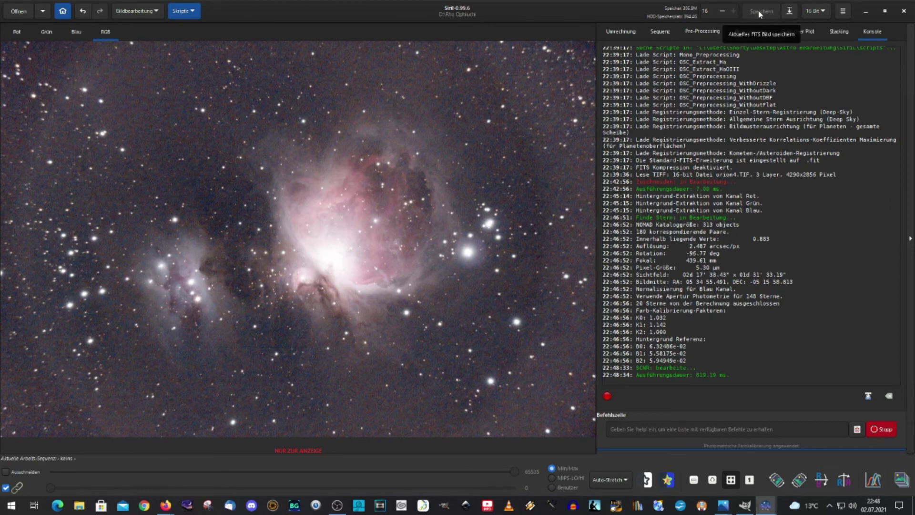
Step: Save to Schreibtisch as orionTut.TIF with 16-bit integer and no compression
click(790, 11)
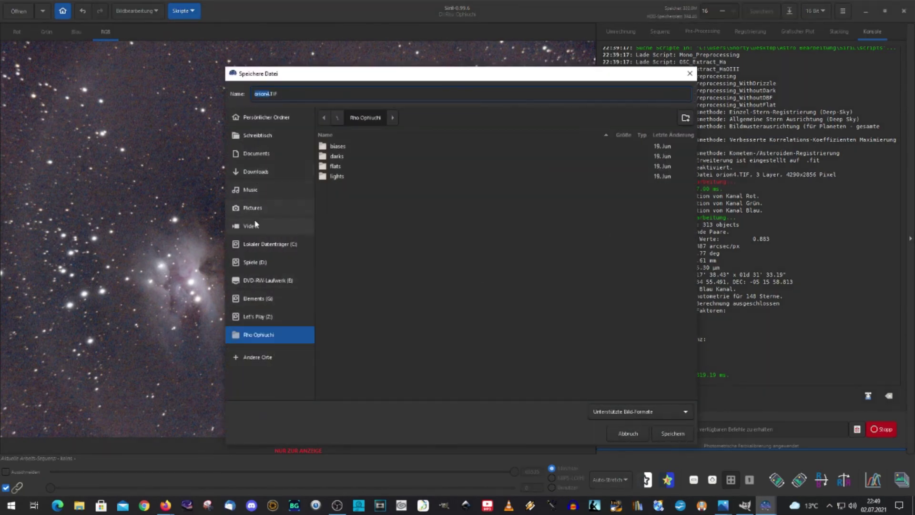
click(260, 136)
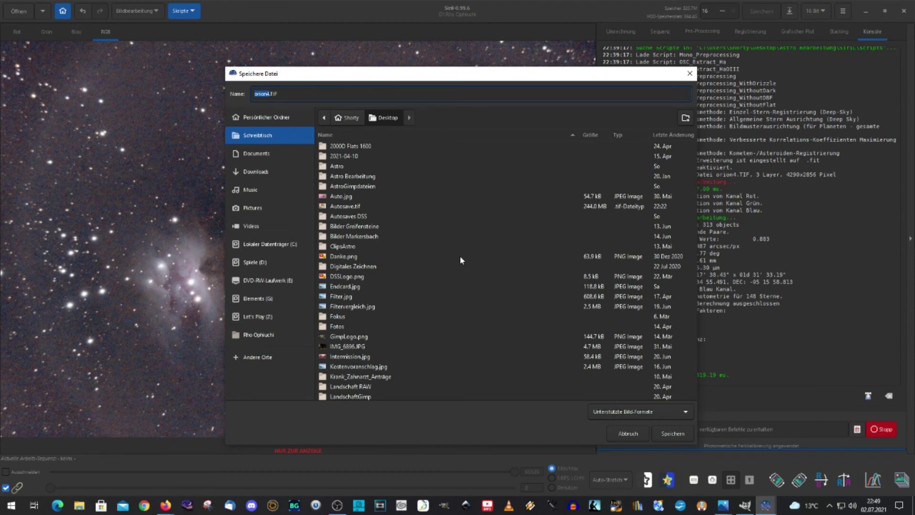
text(orion)
text(Tut)
click(668, 432)
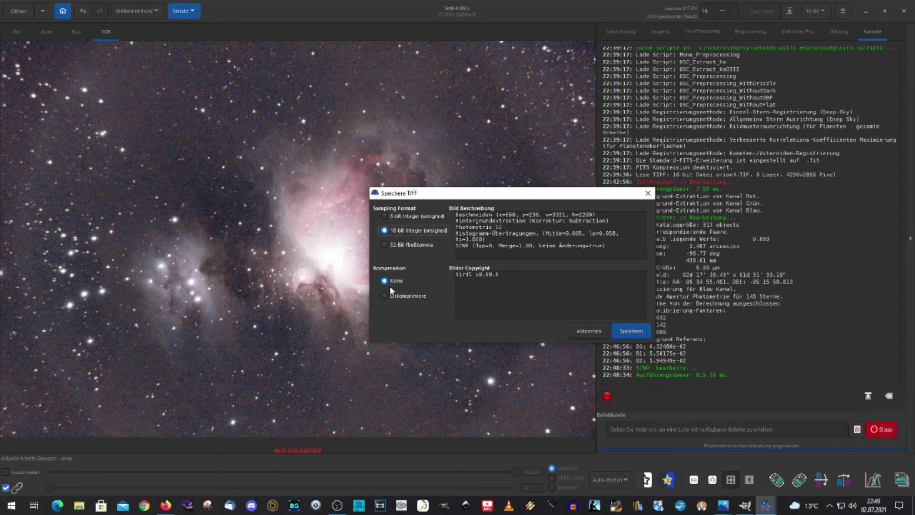
click(630, 333)
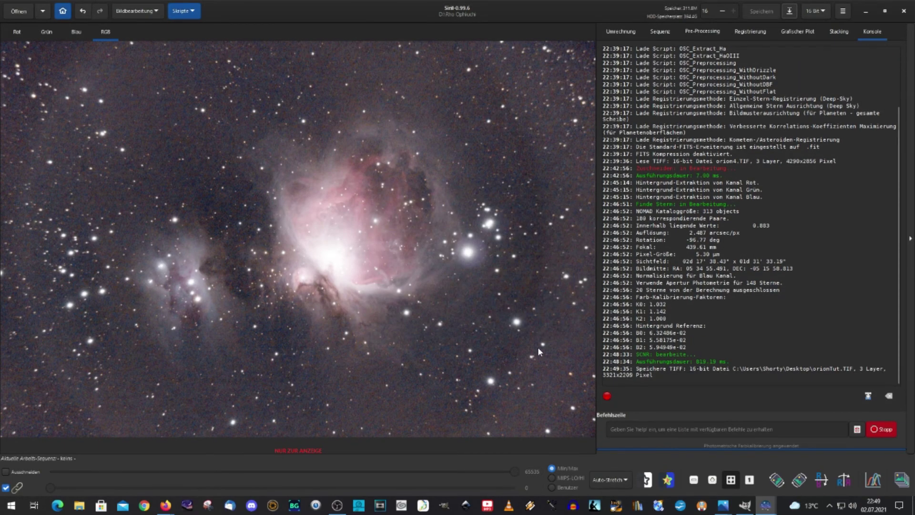
Step: Open orionTut.TIF from the Desktop in GIMP, keeping its sRGB colour profile
click(745, 506)
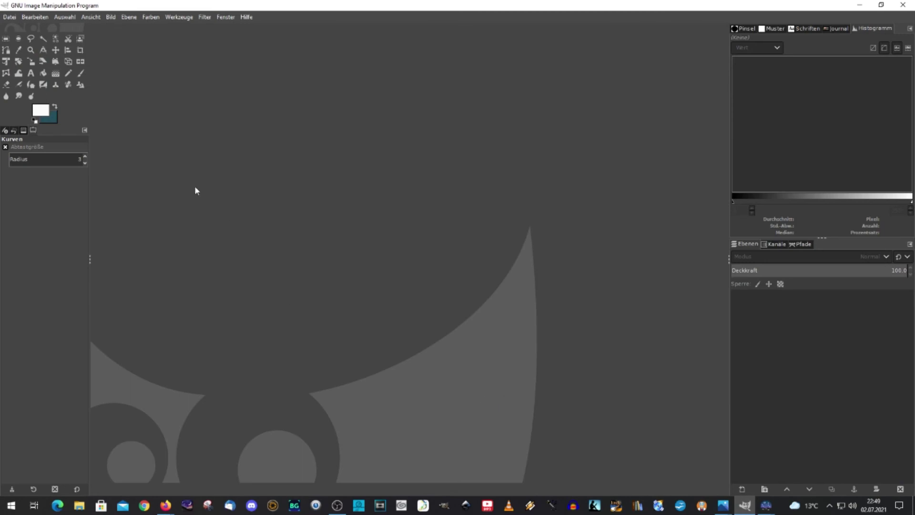
click(10, 17)
click(34, 51)
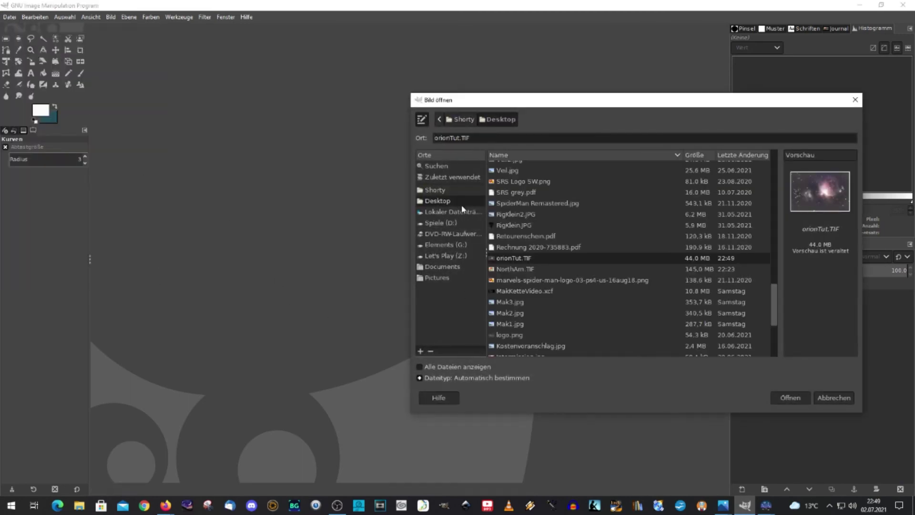
scroll(662, 293, down, 3)
scroll(640, 292, down, 2)
scroll(639, 293, down, 1)
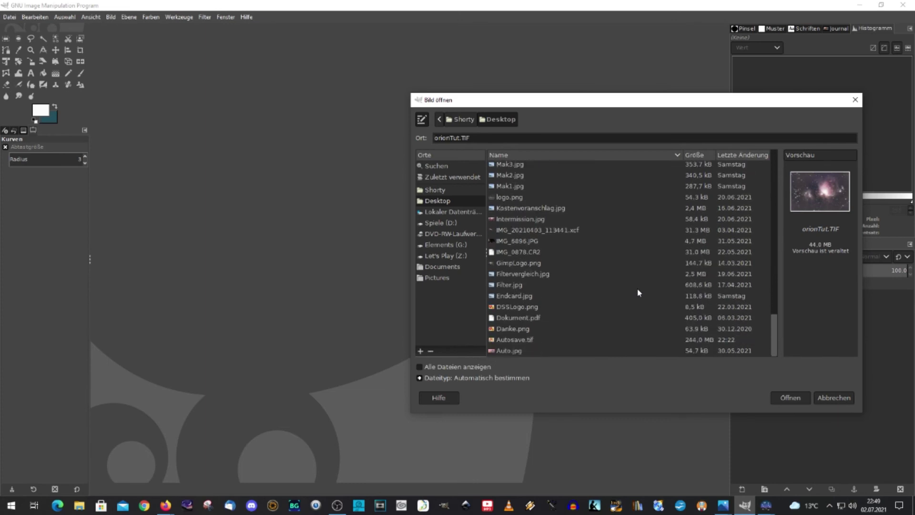
scroll(614, 310, up, 1)
scroll(613, 309, up, 2)
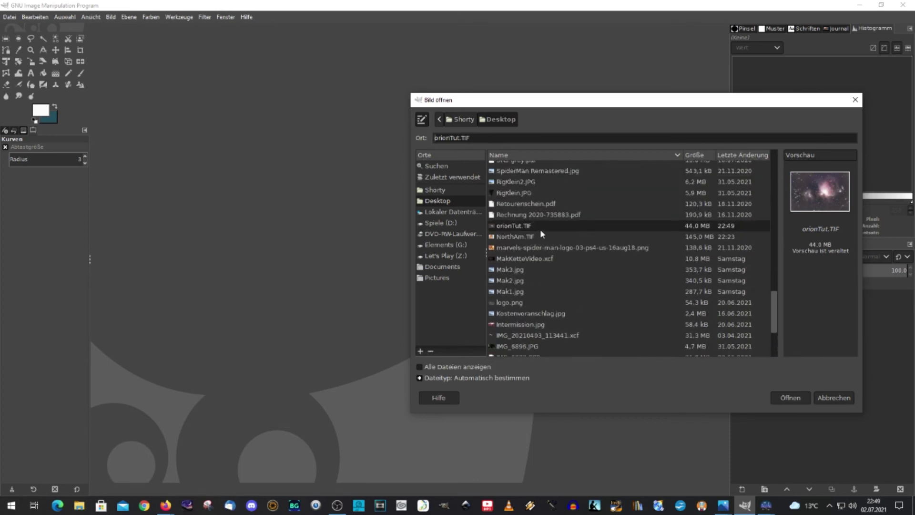
click(792, 398)
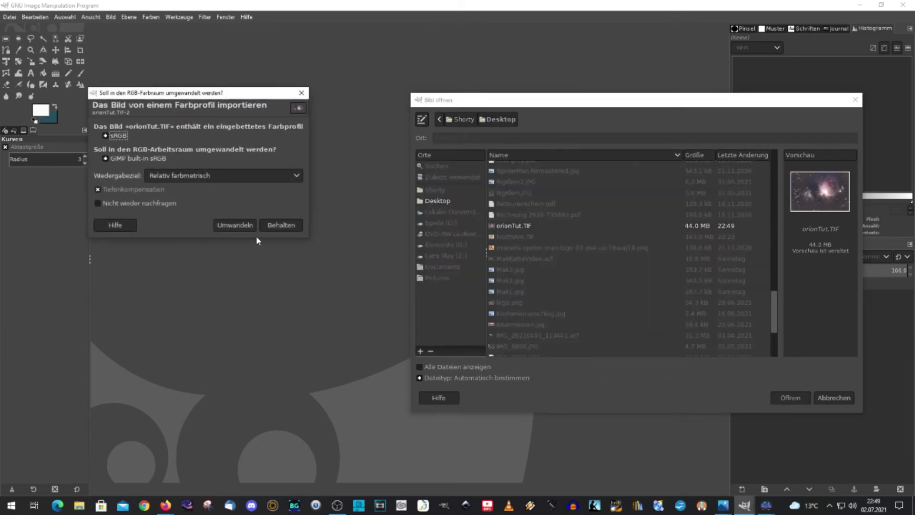
click(271, 226)
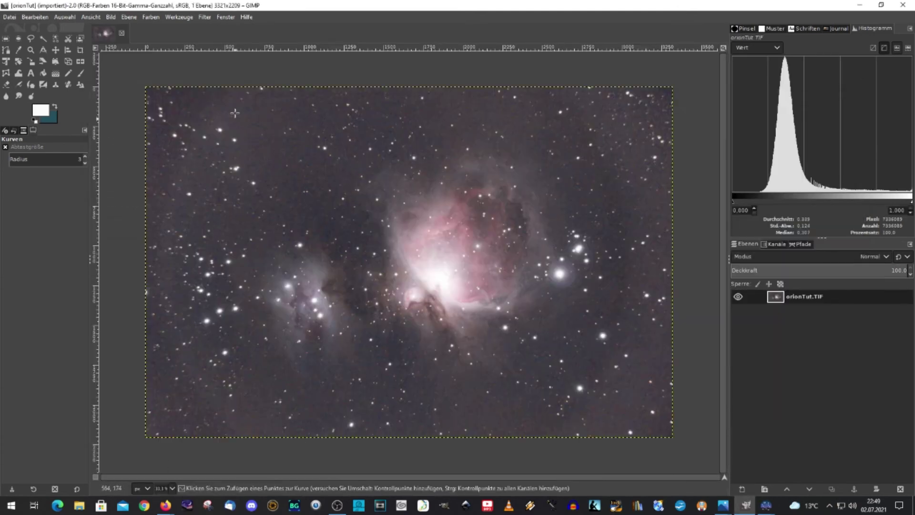
Step: Apply a Curves adjustment that lowers the shadows and top endpoint, with slight midtone tweaks
click(150, 17)
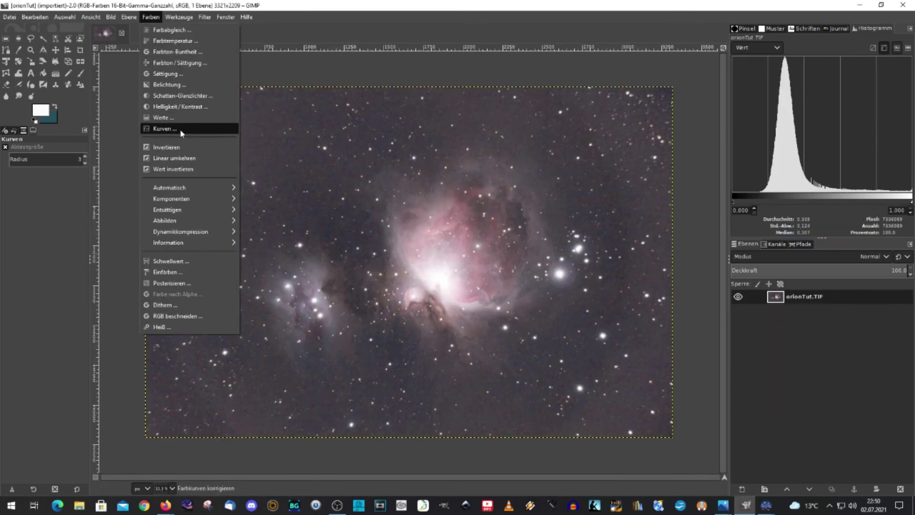
click(180, 128)
drag(758, 73, 641, 75)
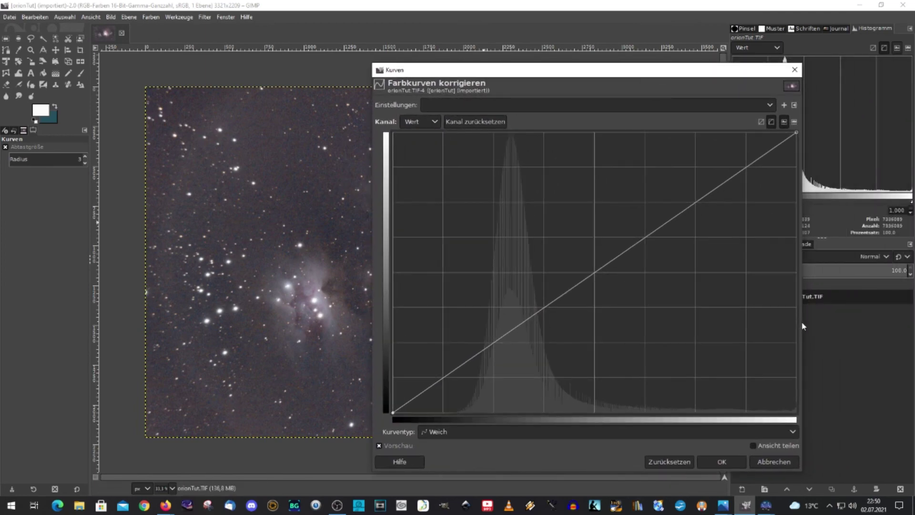
drag(802, 327, 647, 333)
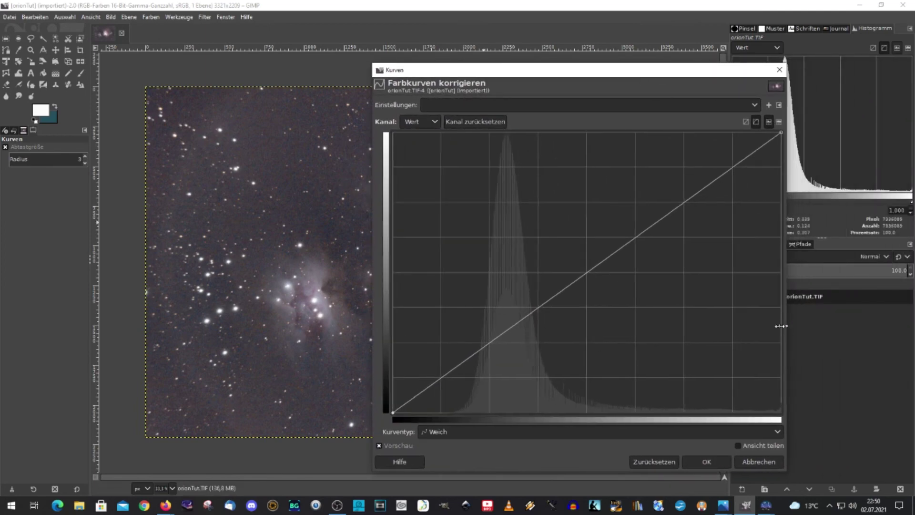
drag(529, 75, 784, 69)
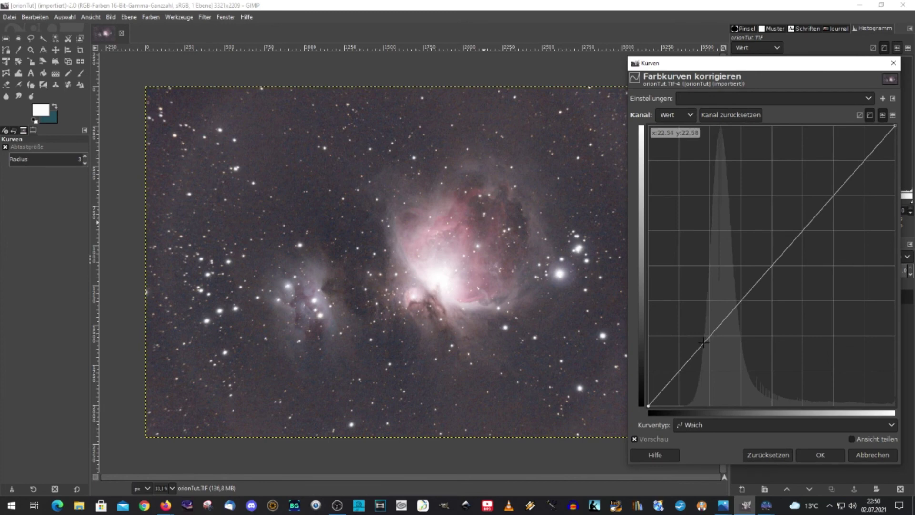
drag(705, 342, 702, 366)
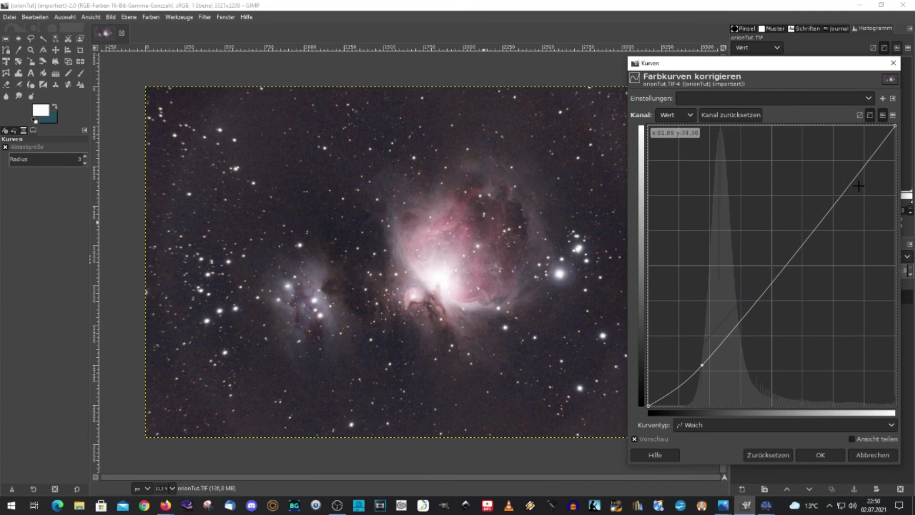
drag(895, 126, 889, 186)
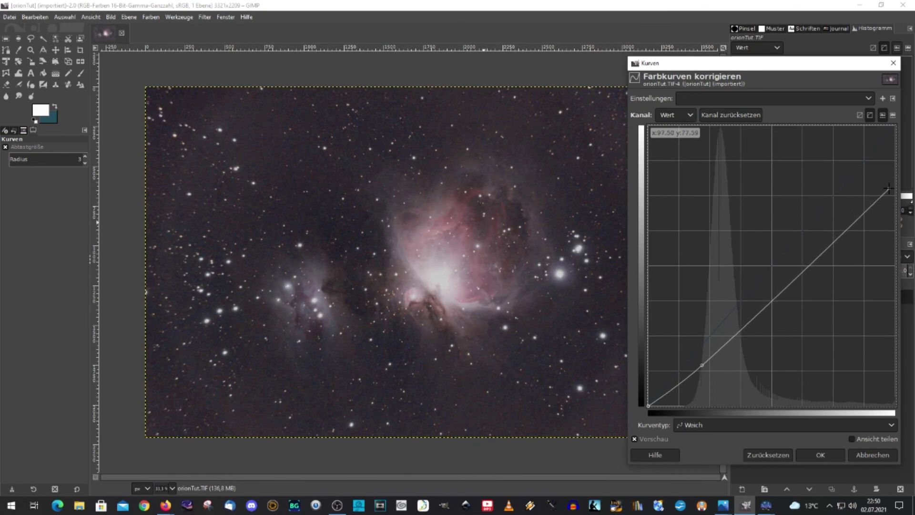
drag(889, 187, 896, 177)
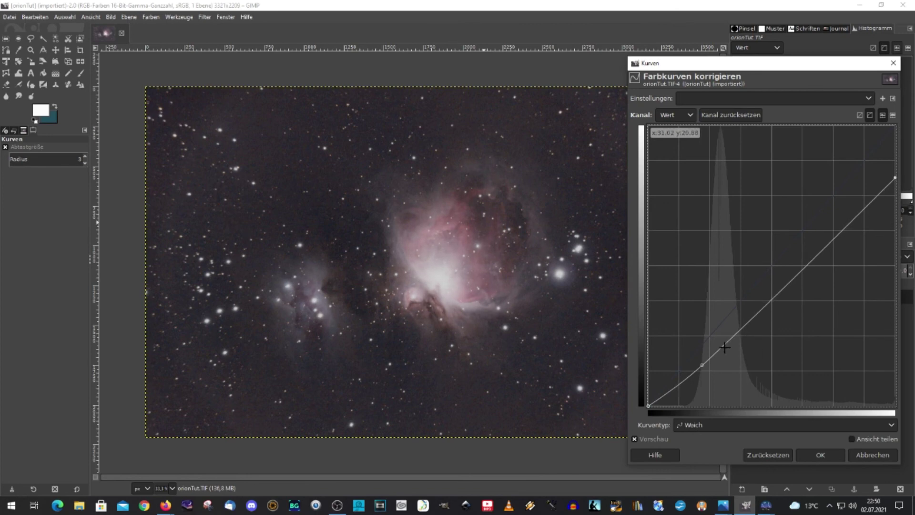
drag(725, 348, 724, 352)
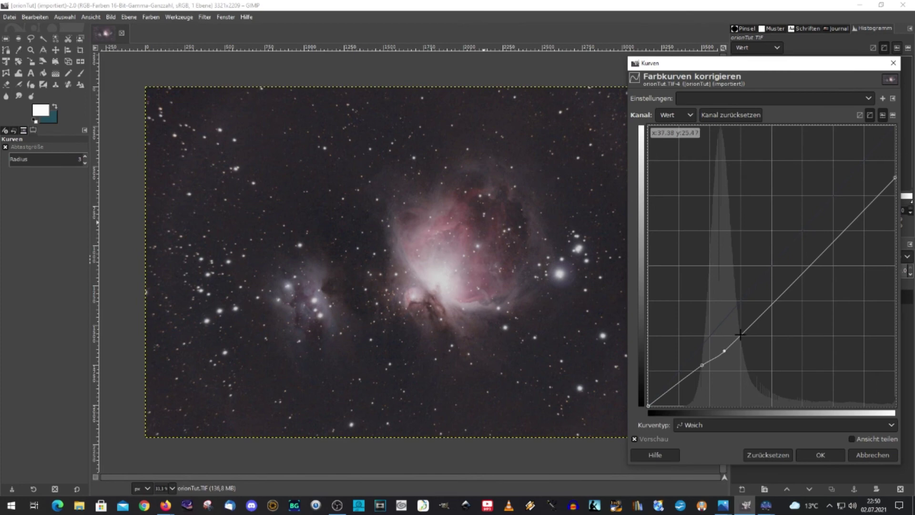
drag(740, 335, 740, 331)
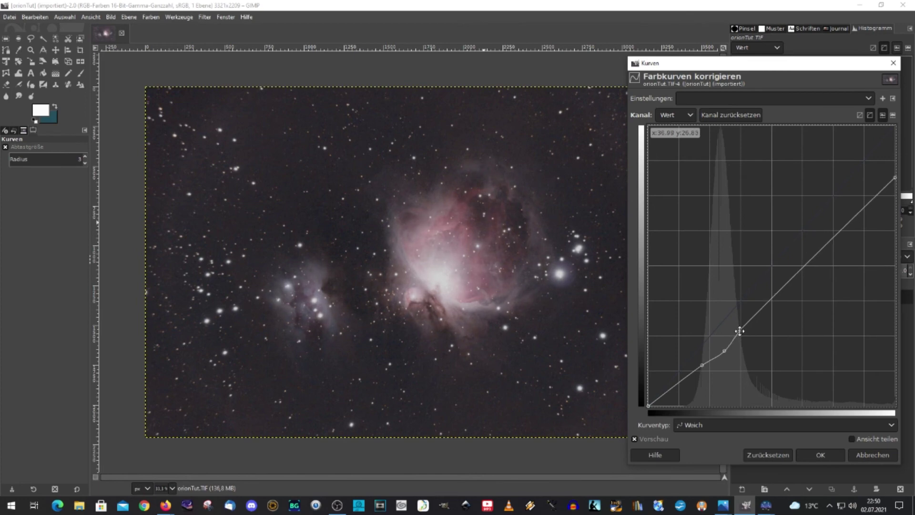
click(818, 454)
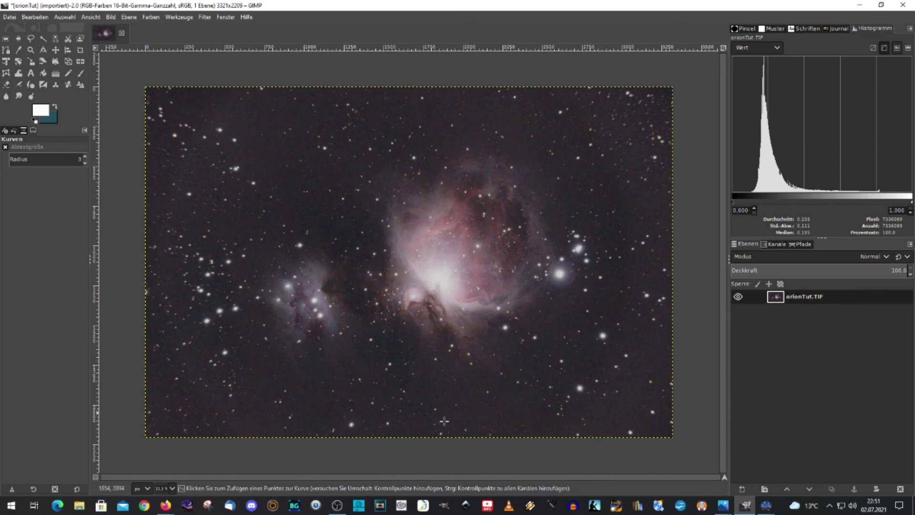
click(5, 39)
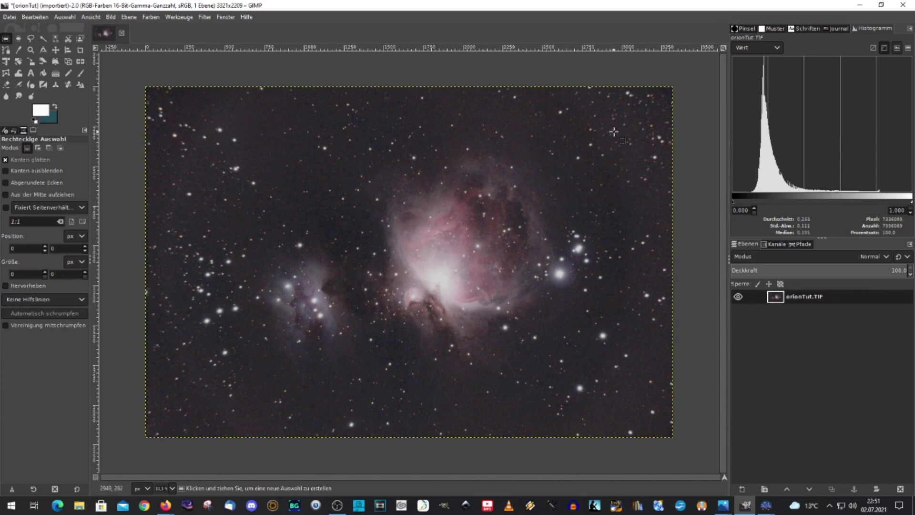
Step: Crop the image to a 2571×1674 rectangle framing both nebulae
mouse_move(614, 132)
mouse_down()
mouse_move(226, 406)
mouse_move(205, 398)
mouse_up()
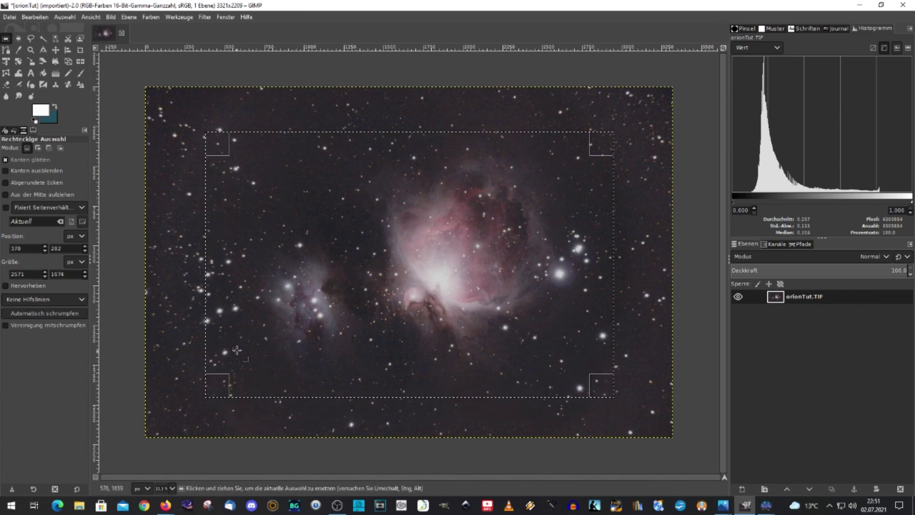
click(111, 17)
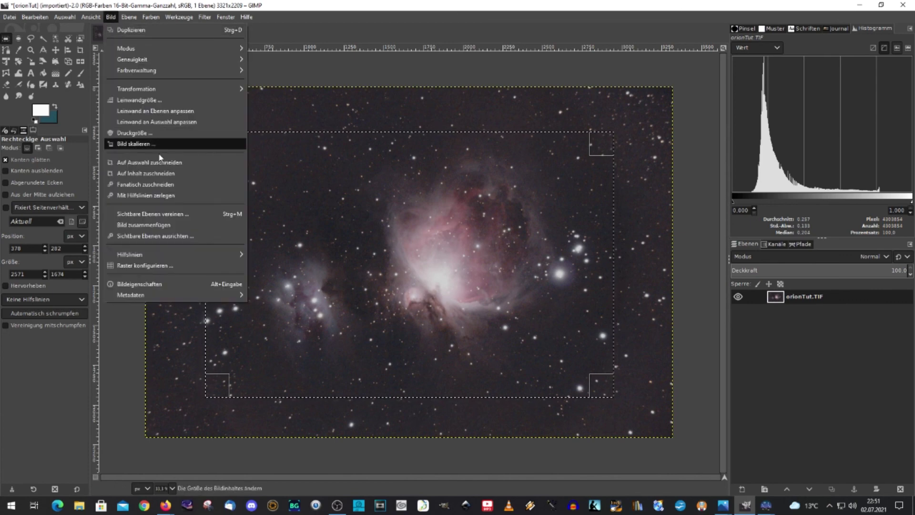
click(150, 162)
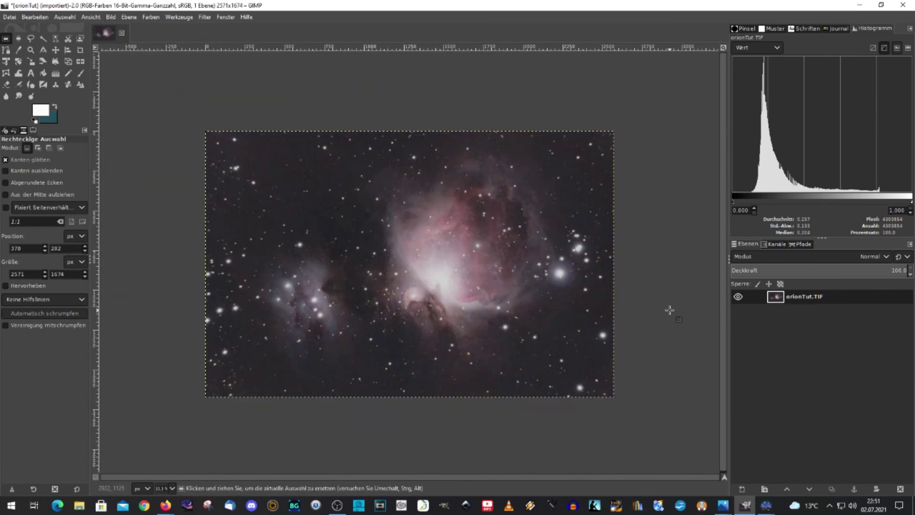